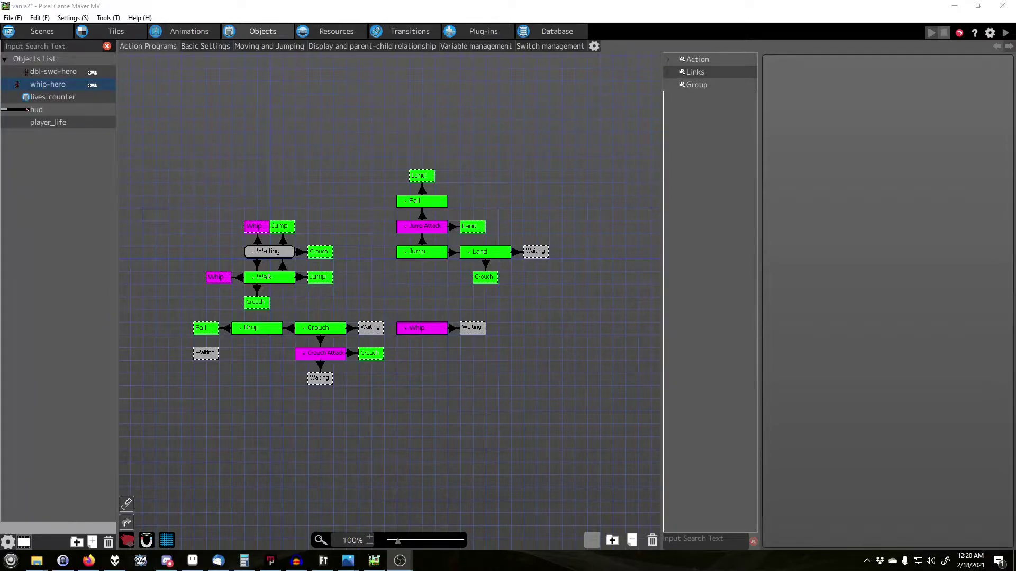
Switch to the home scene and scroll the canvas until the whole castle layout is visible.
{"action": "left_click", "coordinate": [197, 48]}
{"action": "left_click", "coordinate": [145, 46]}
{"action": "left_click", "coordinate": [9, 31]}
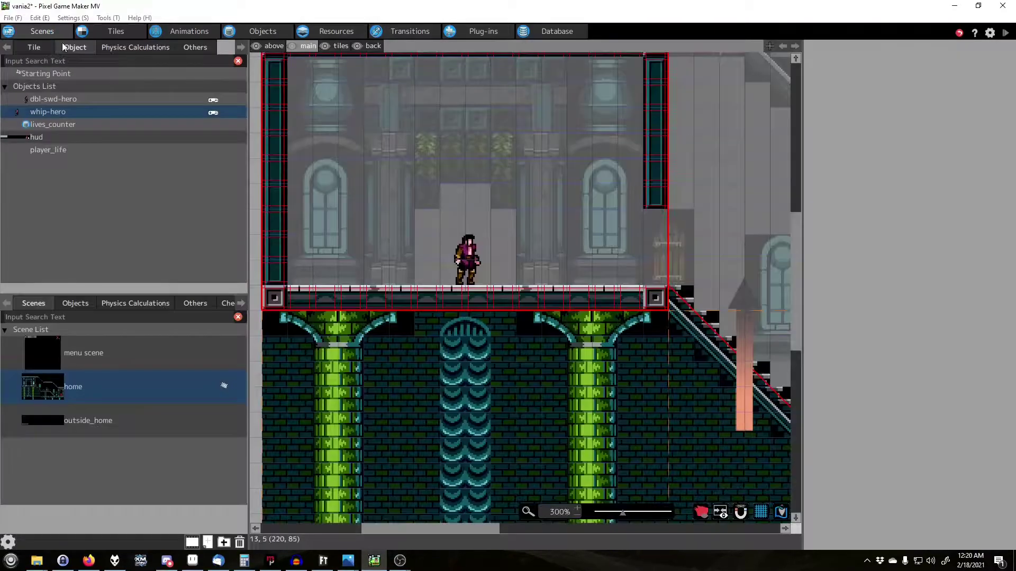
{"action": "scroll", "coordinate": [578, 513], "scroll_direction": "down", "scroll_amount": 2}
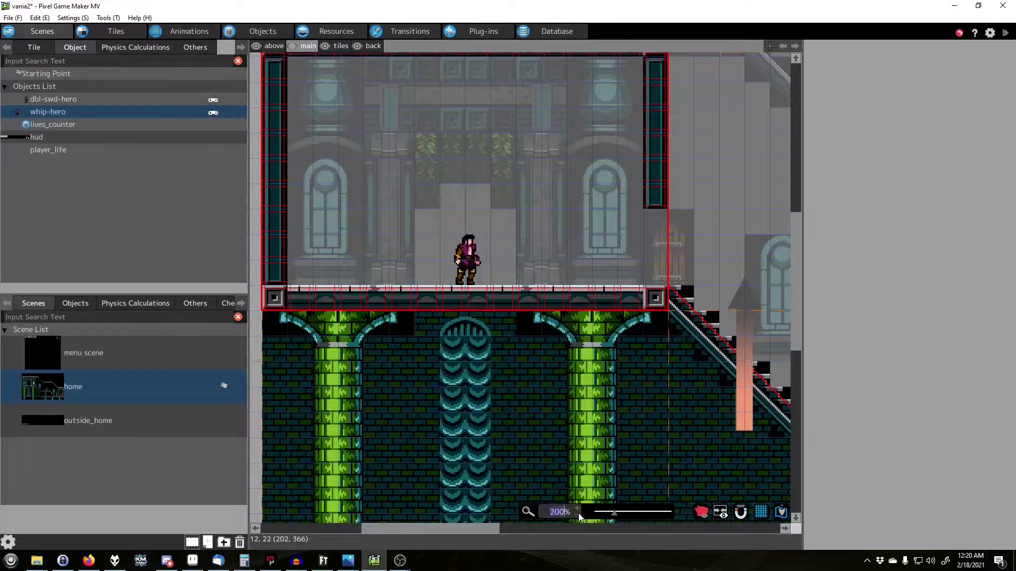
{"action": "scroll", "coordinate": [509, 529], "scroll_direction": "right", "scroll_amount": 3}
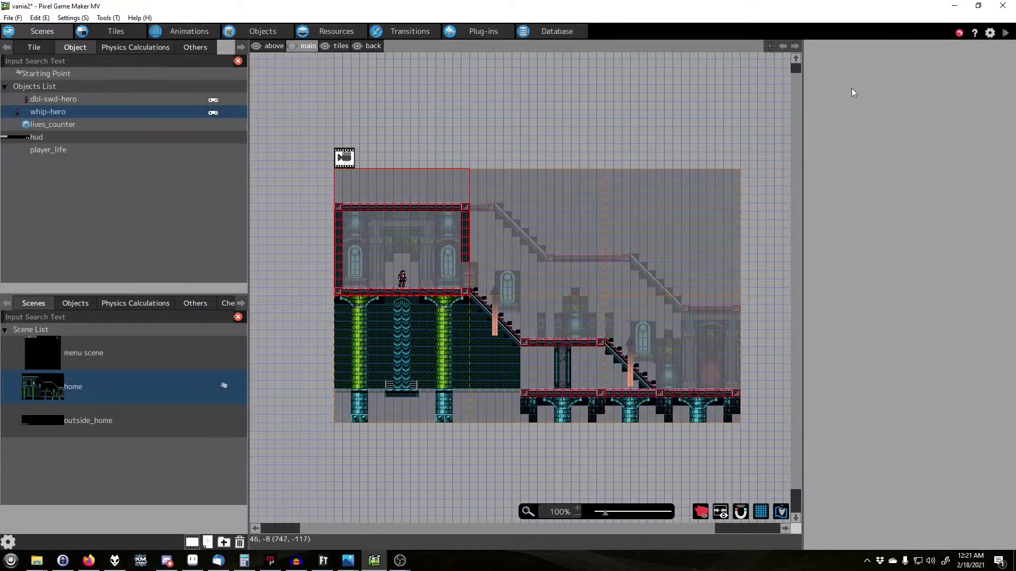
Start a test play, crack the whip, and walk the hero down and back up the staircase.
{"action": "left_click", "coordinate": [1005, 33]}
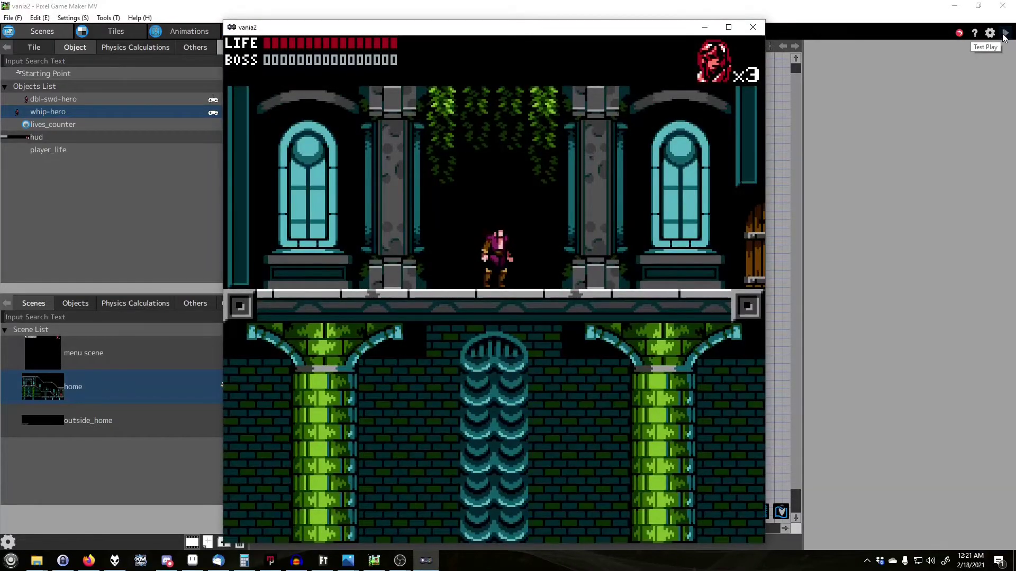
{"action": "key", "text": "z"}
{"action": "key", "text": "z"}
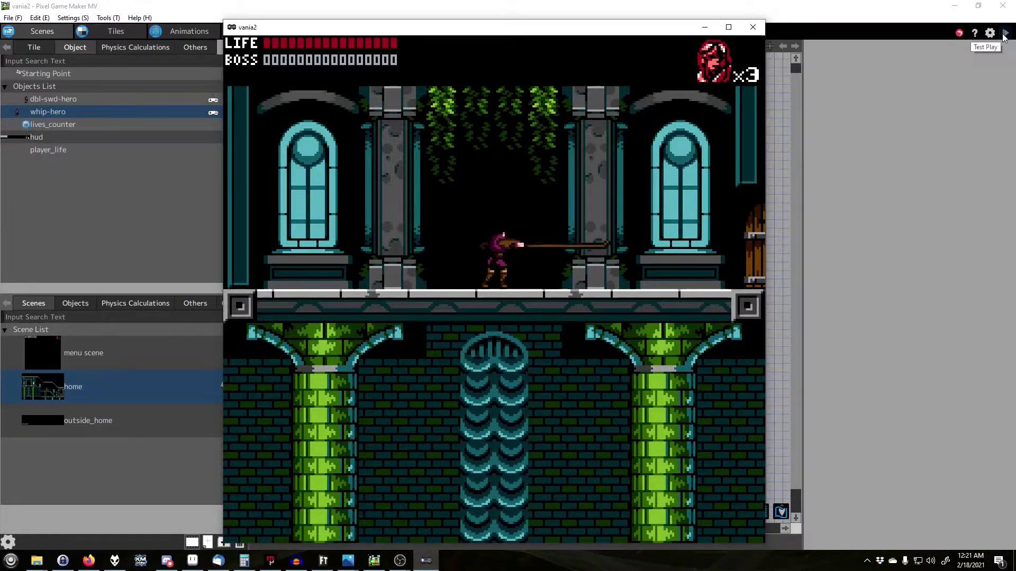
{"action": "key", "text": "Right"}
{"action": "key", "text": "Right"}
{"action": "key", "text": "Down"}
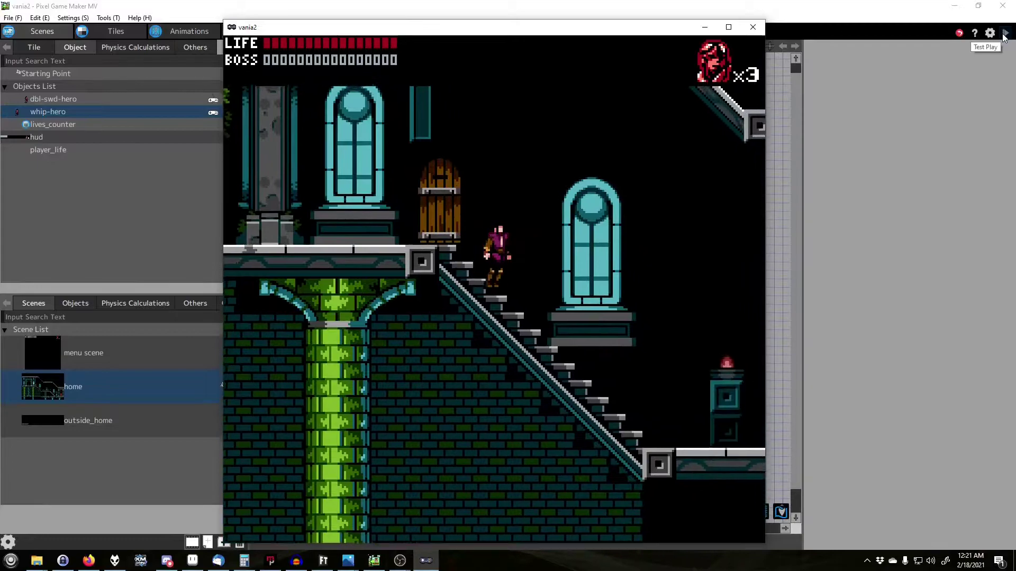
{"action": "key", "text": "Up"}
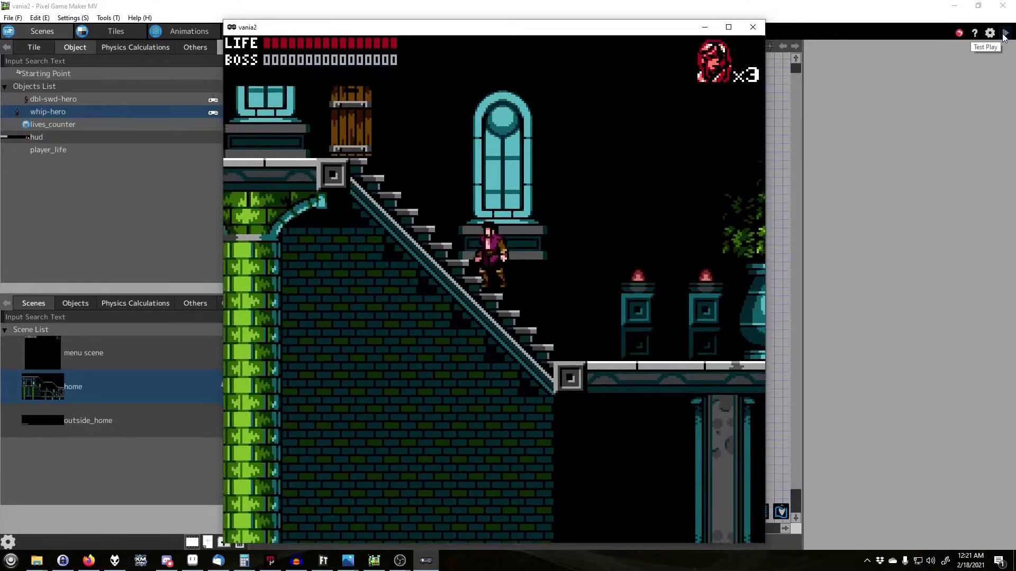
{"action": "key", "text": "Down"}
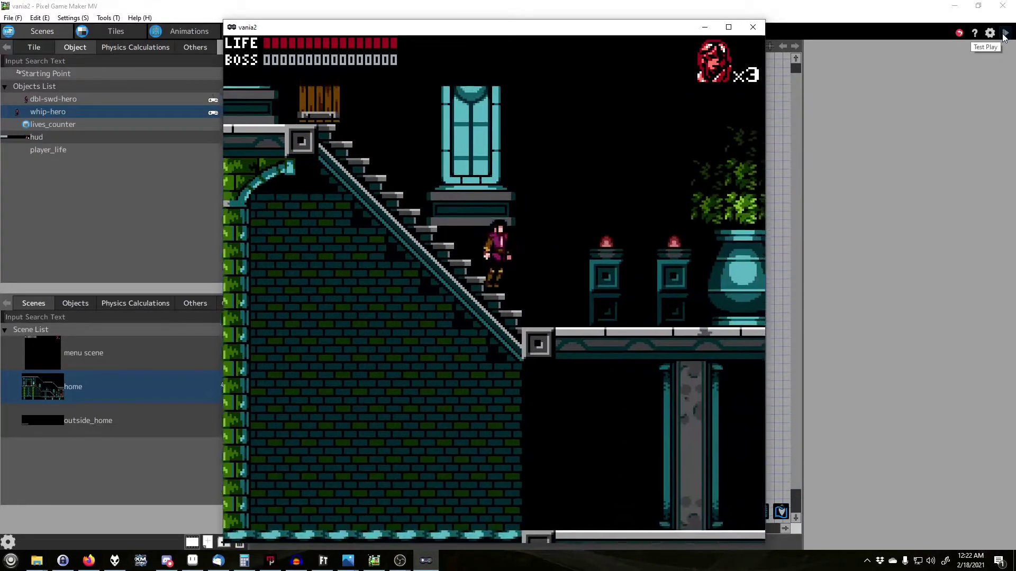
{"action": "key", "text": "Right"}
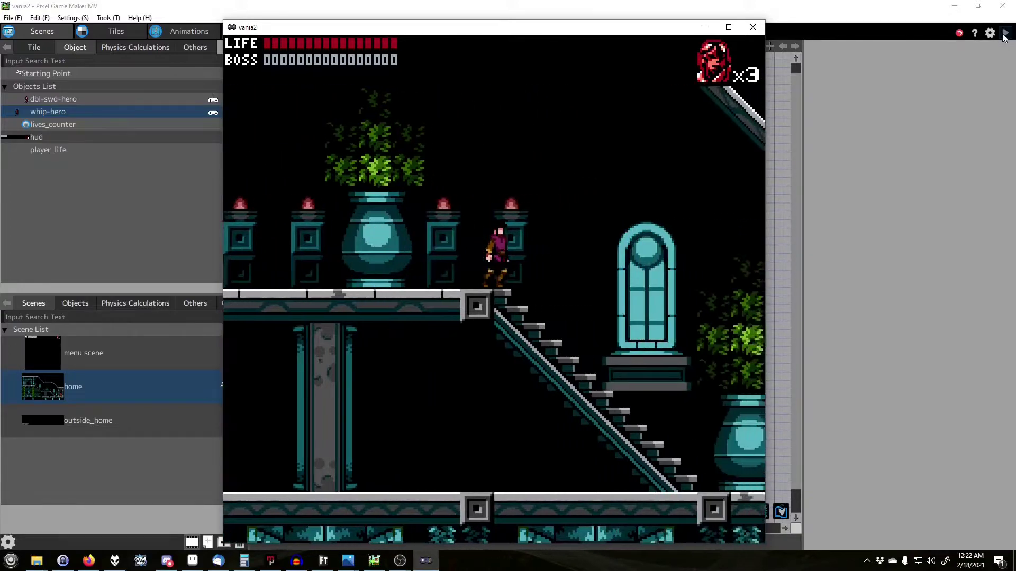
{"action": "key", "text": "Left"}
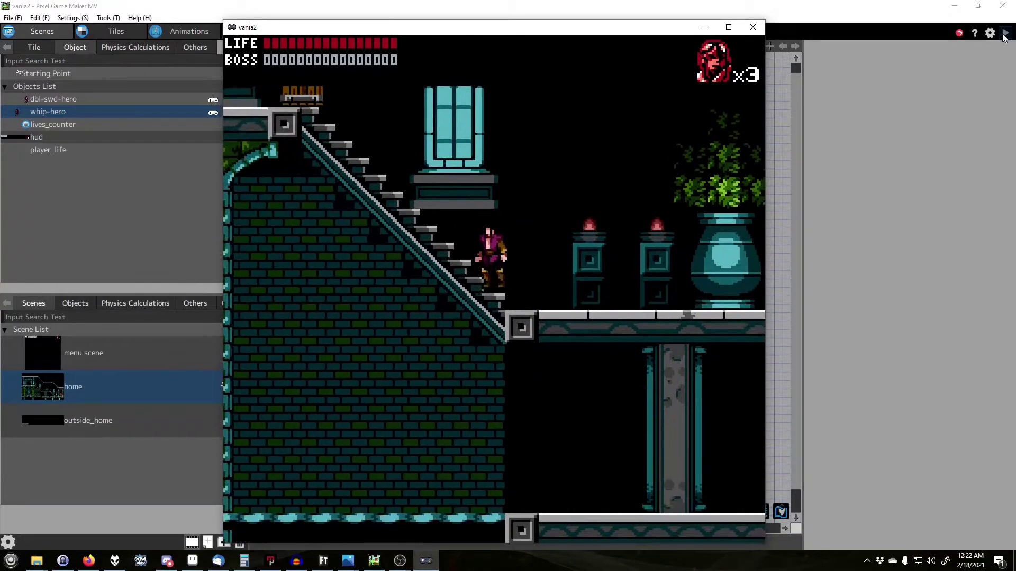
{"action": "key", "text": "Up"}
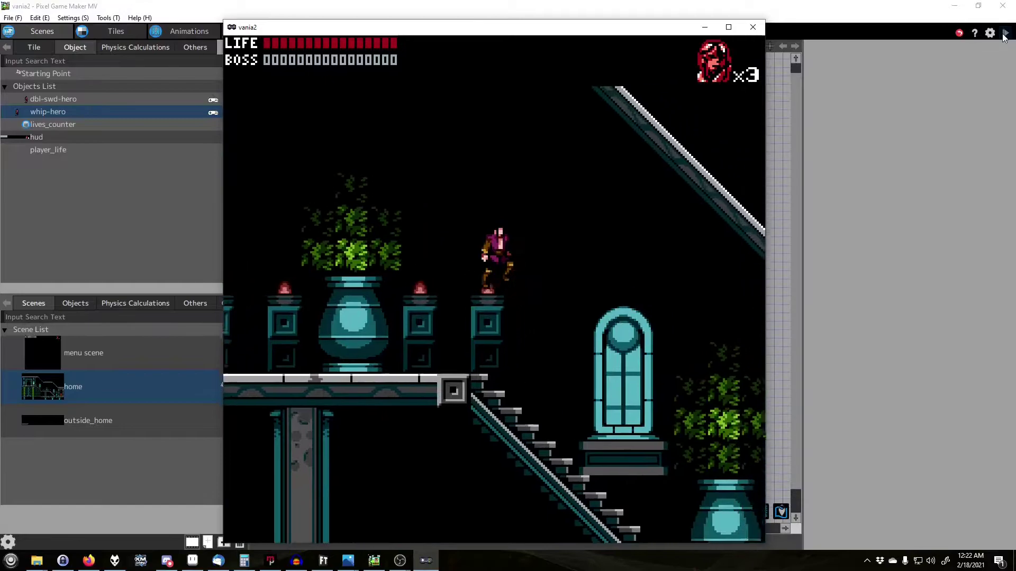
Walk the hero past the vase, climb and descend the staircase, whip, and head toward the curtained door.
{"action": "key", "text": "Right"}
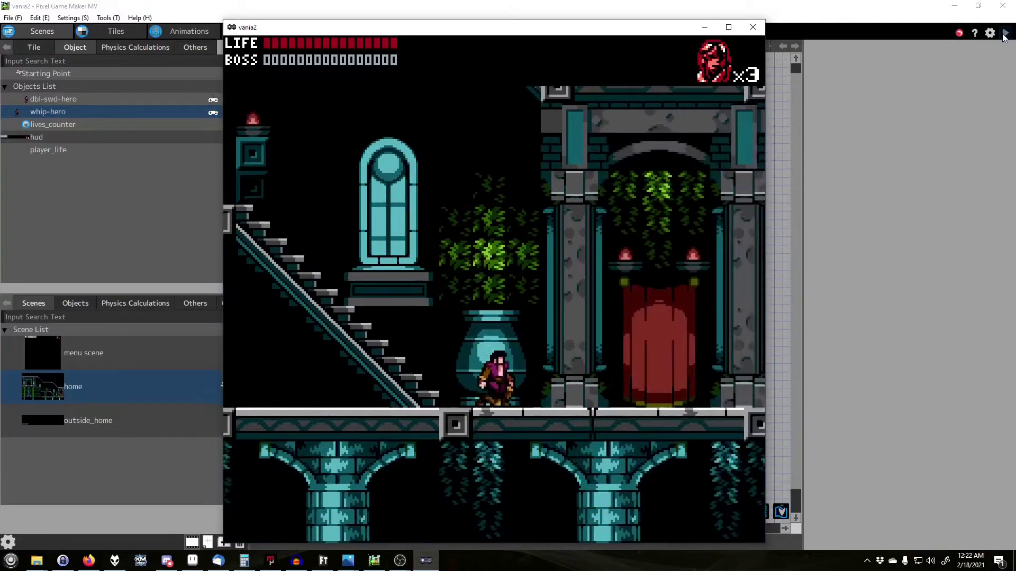
{"action": "key", "text": "Left"}
{"action": "key", "text": "Up"}
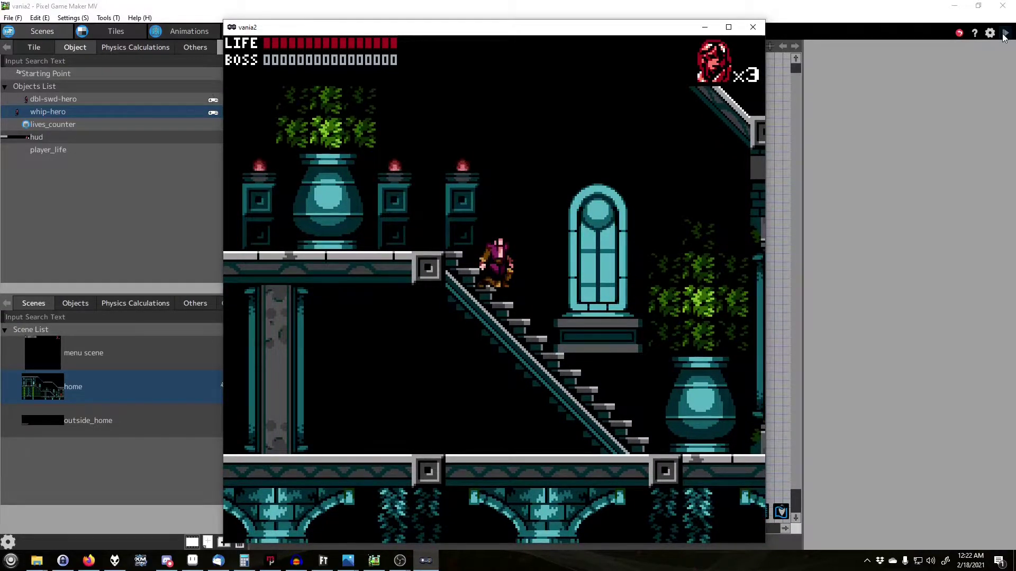
{"action": "key", "text": "Down"}
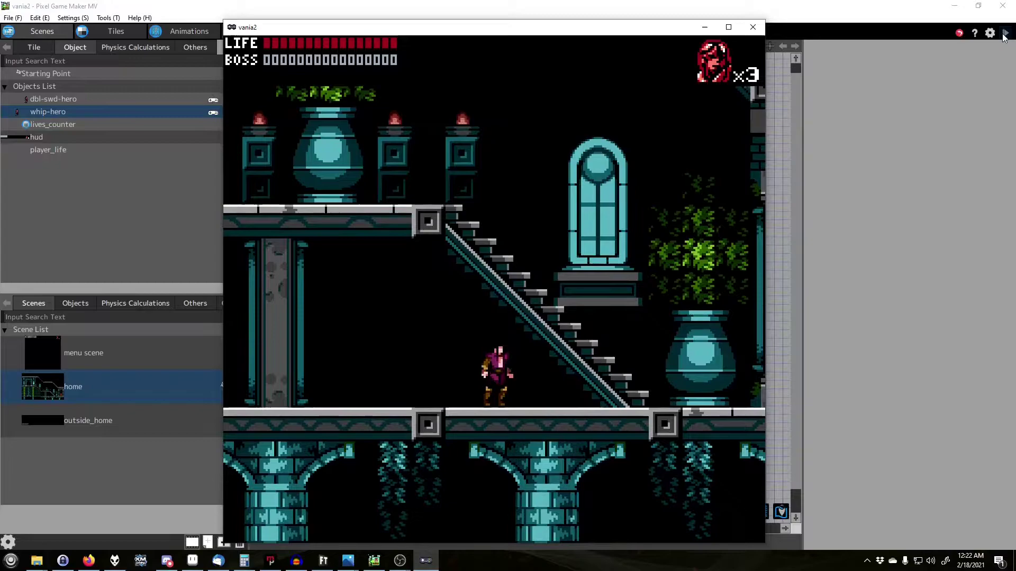
{"action": "key", "text": "Left"}
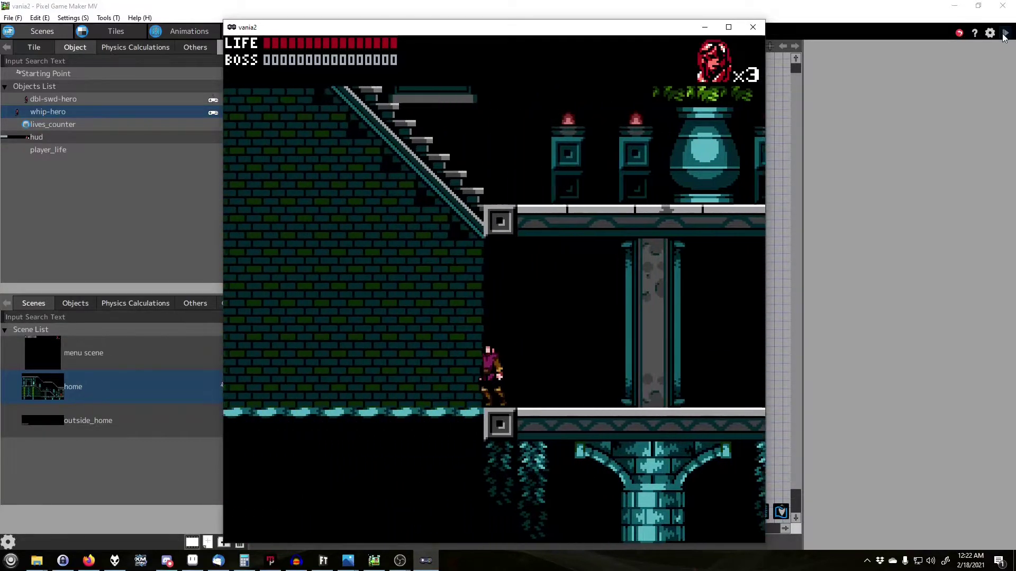
{"action": "key", "text": "z"}
{"action": "key", "text": "Right"}
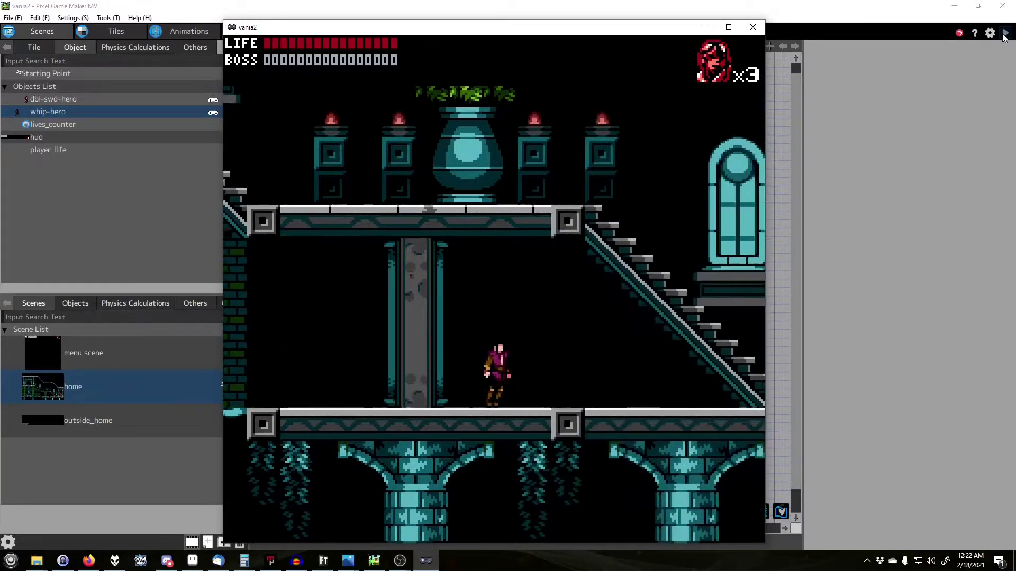
{"action": "key", "text": "Right"}
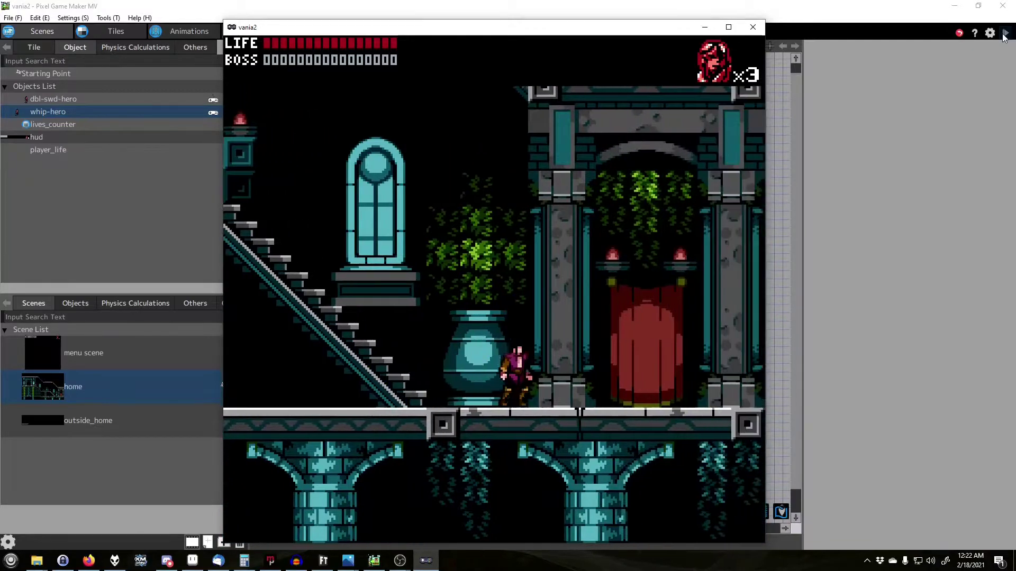
{"action": "key", "text": "Left"}
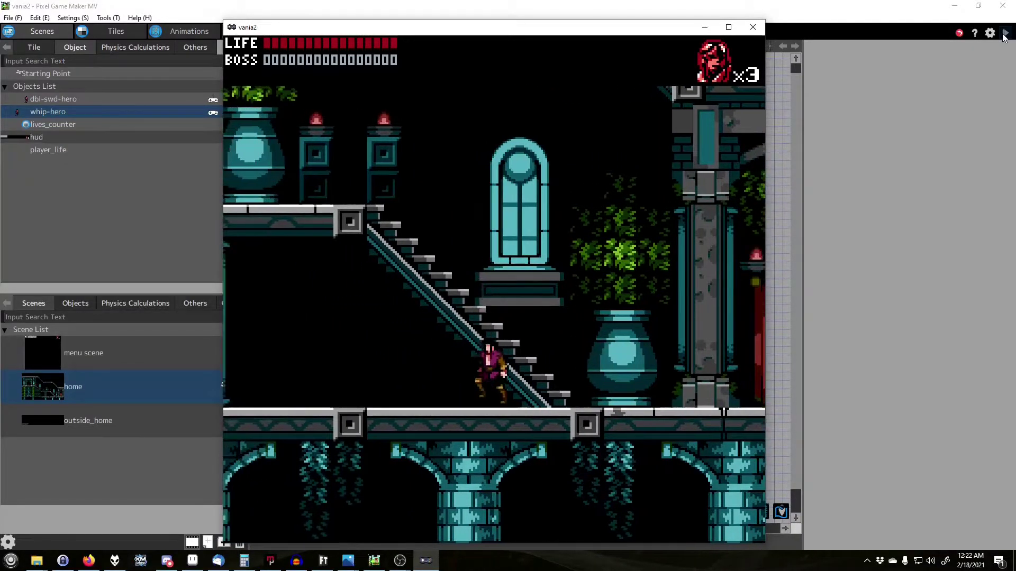
{"action": "key", "text": "Right"}
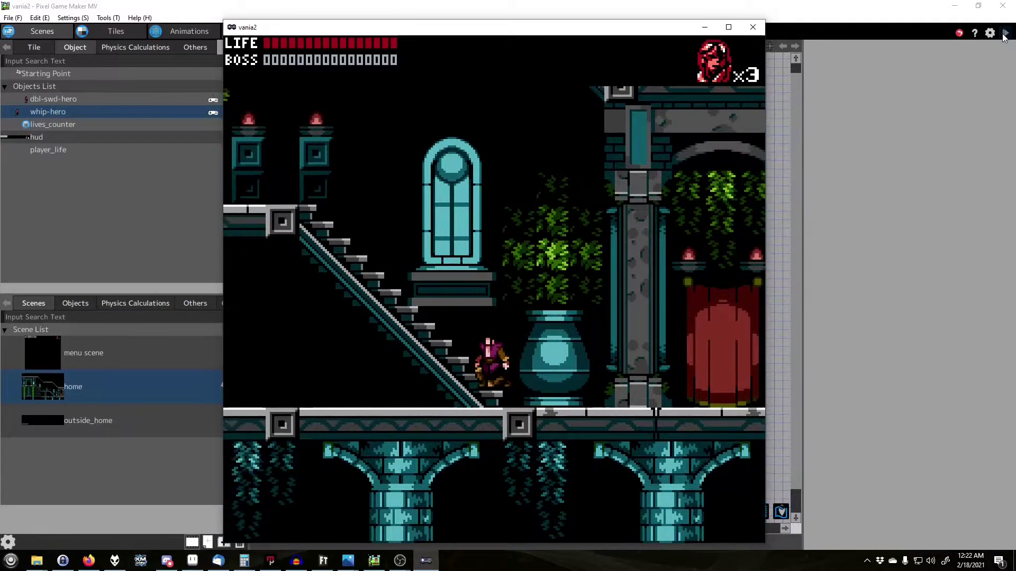
{"action": "key", "text": "Left"}
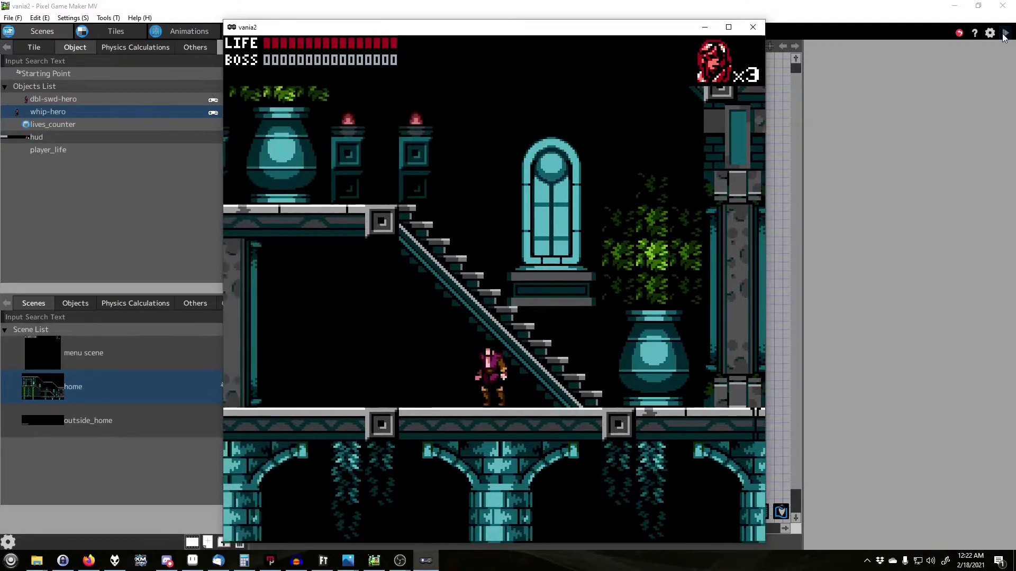
Climb the staircase and press Down to drop through it to the floor below.
{"action": "key", "text": "Right"}
{"action": "key", "text": "Left"}
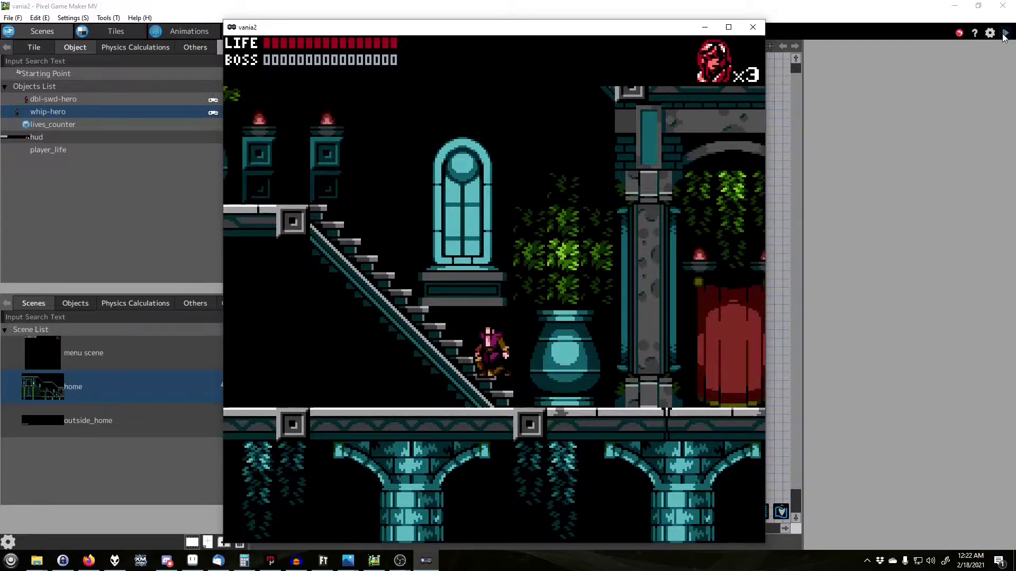
{"action": "key", "text": "Down"}
{"action": "key", "text": "Right"}
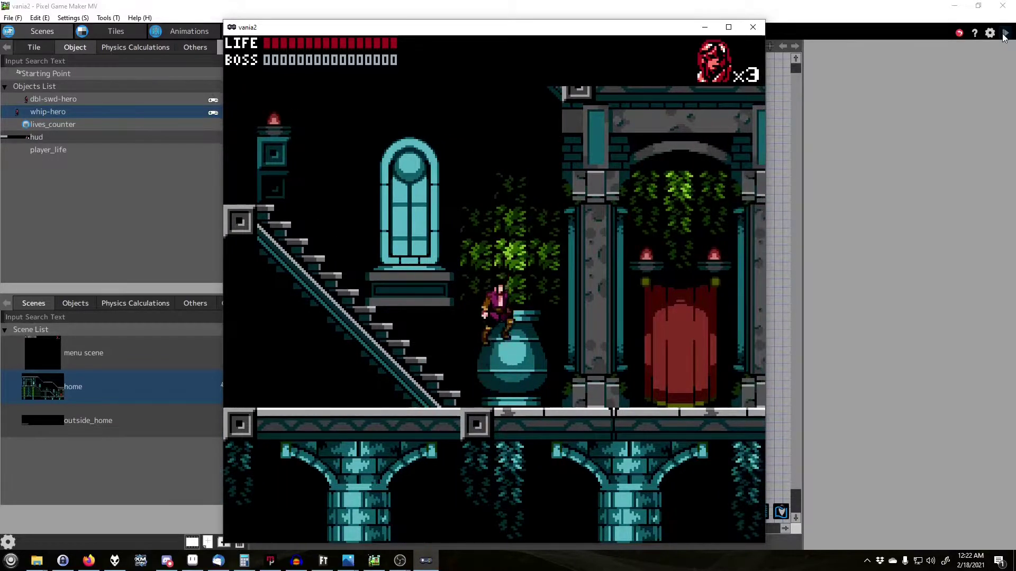
{"action": "key", "text": "Left"}
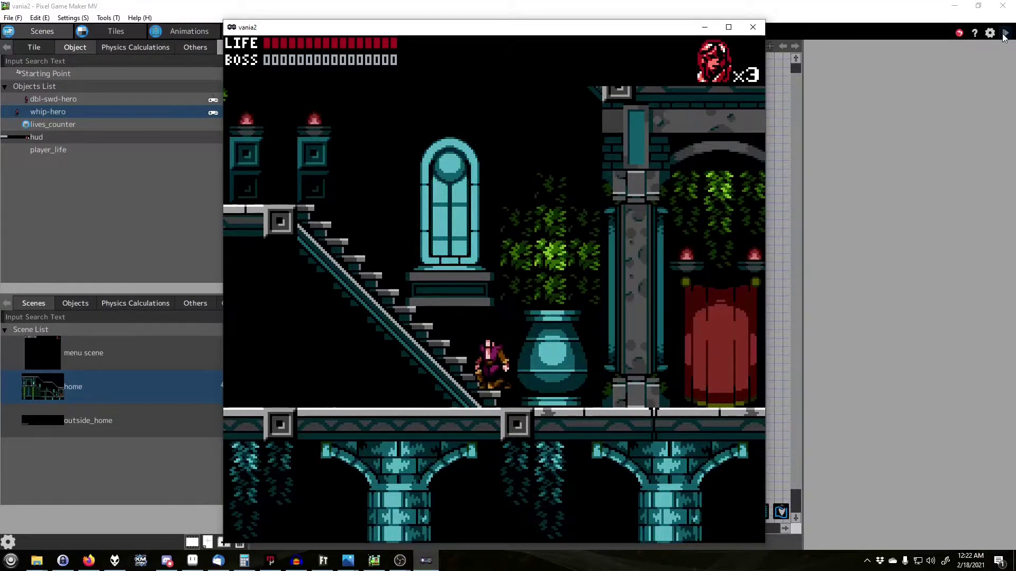
Climb to the upper platform, drop to the lower floor, and walk back down by the vase.
{"action": "key", "text": "Right"}
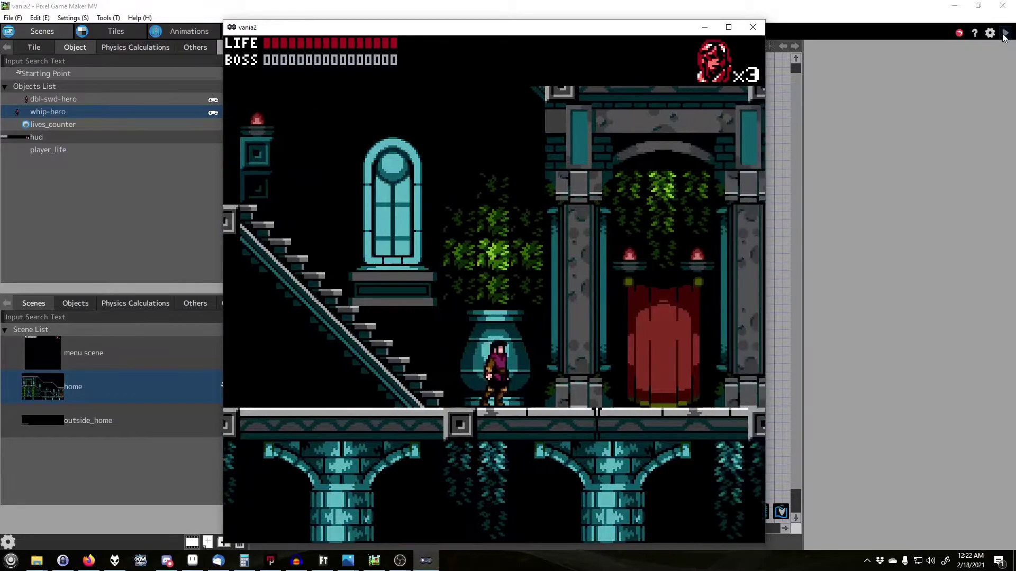
{"action": "key", "text": "Left"}
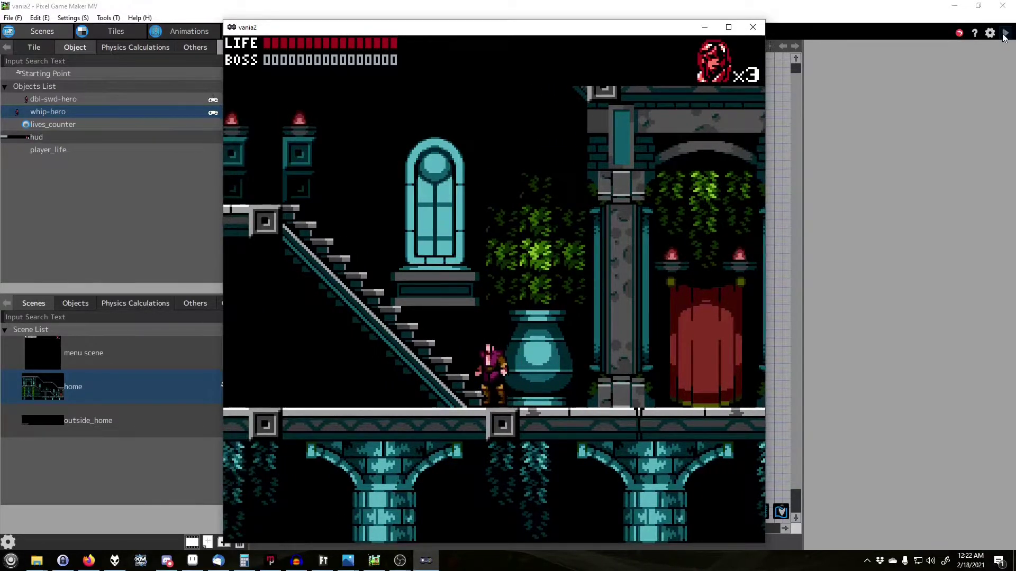
{"action": "key", "text": "Up"}
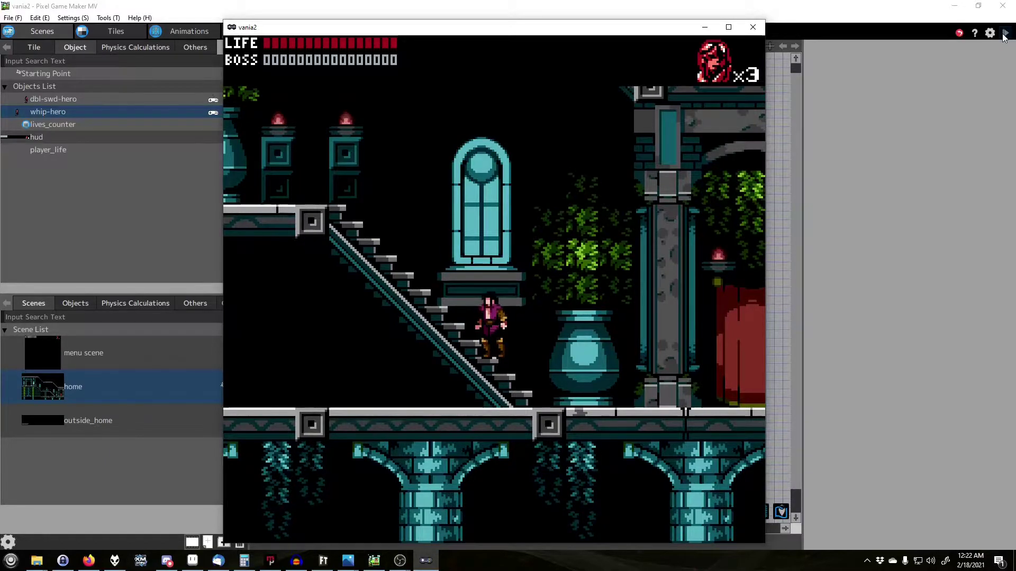
{"action": "key", "text": "Up"}
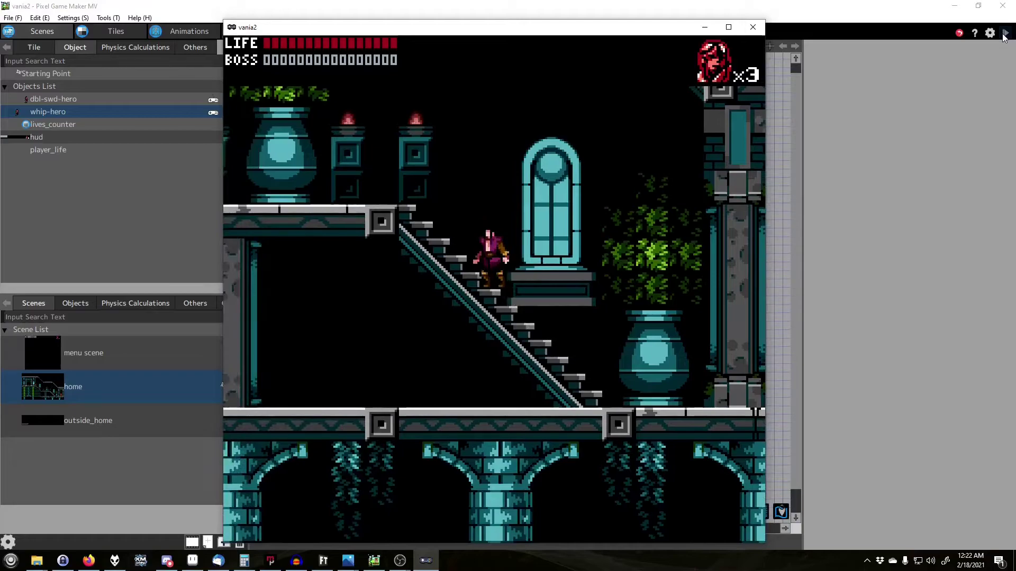
{"action": "key", "text": "Up"}
{"action": "key", "text": "Up"}
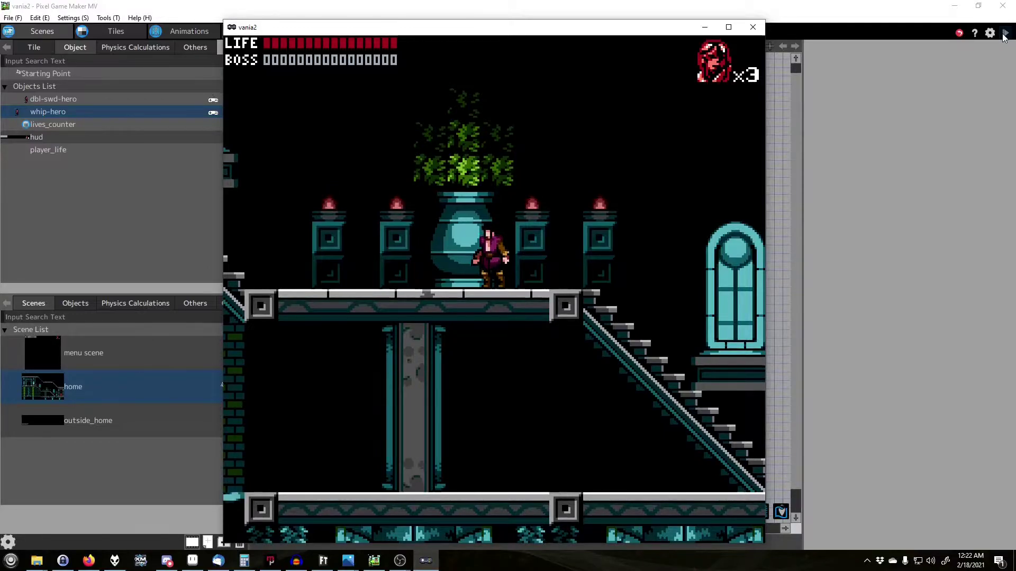
{"action": "key", "text": "Down"}
{"action": "key", "text": "Up"}
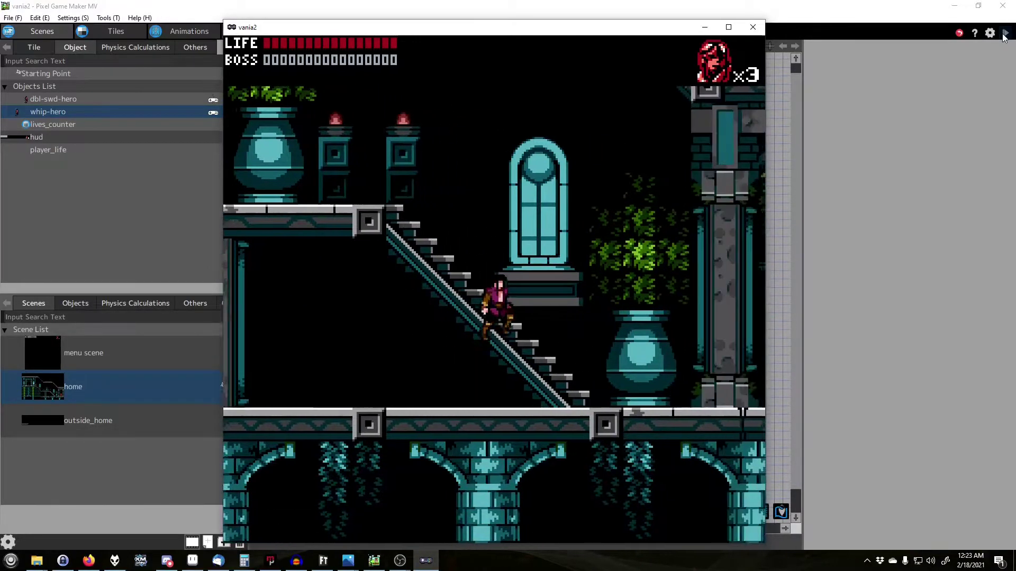
{"action": "key", "text": "Right"}
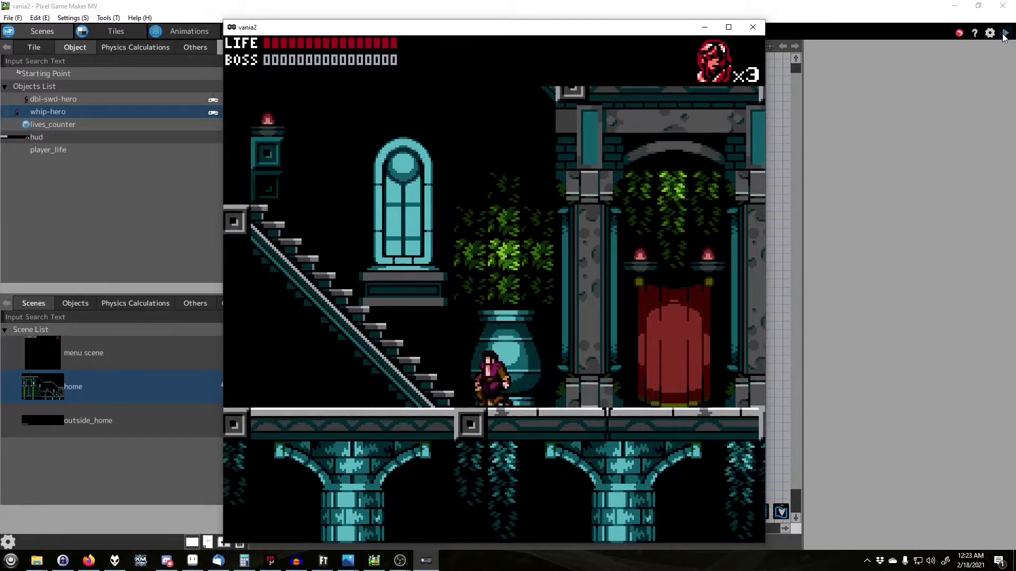
Walk back and forth, climb to the top of the staircase, drop through it, and climb again.
{"action": "key", "text": "Left"}
{"action": "key", "text": "Left"}
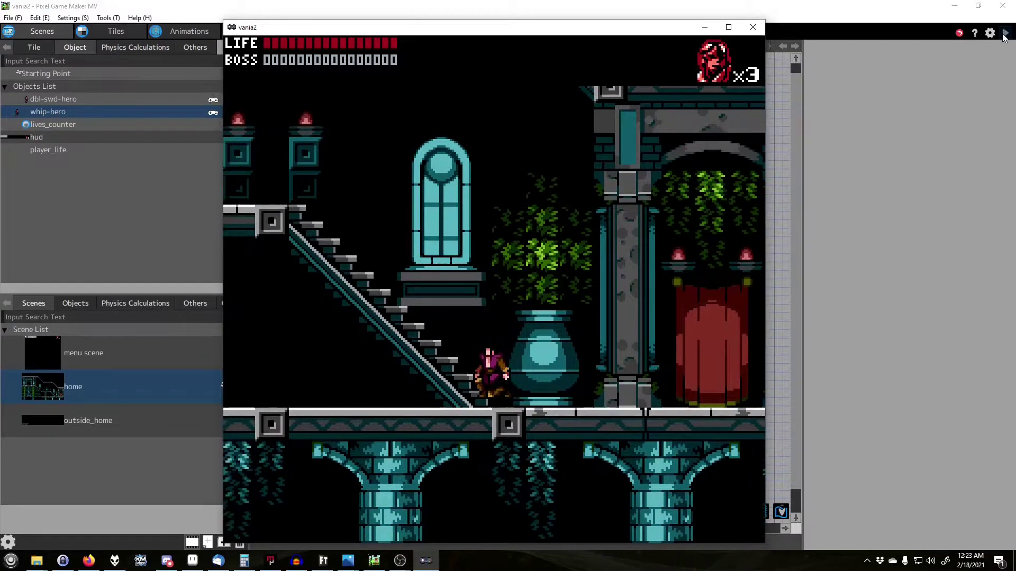
{"action": "key", "text": "Right"}
{"action": "key", "text": "Left"}
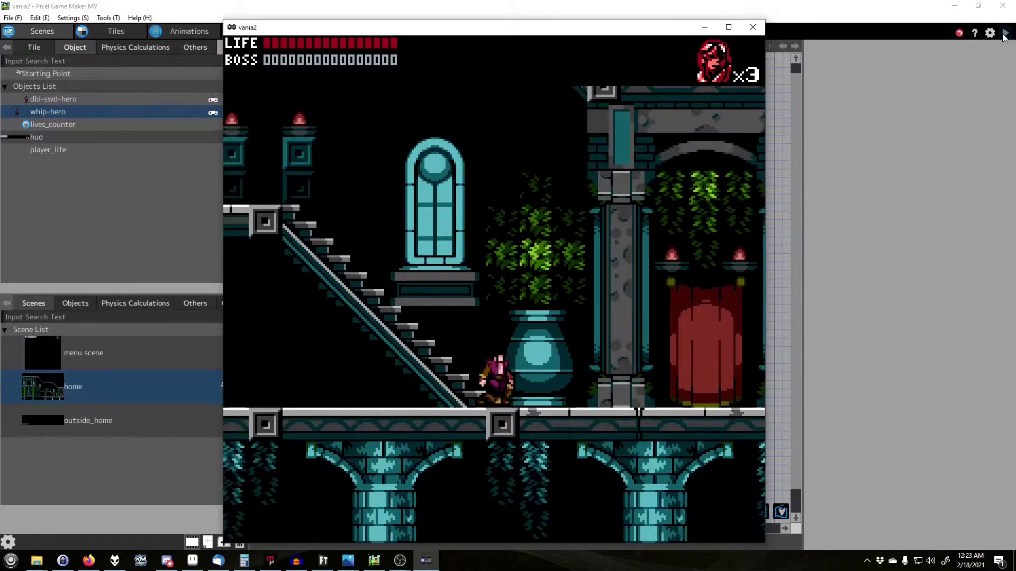
{"action": "key", "text": "Left"}
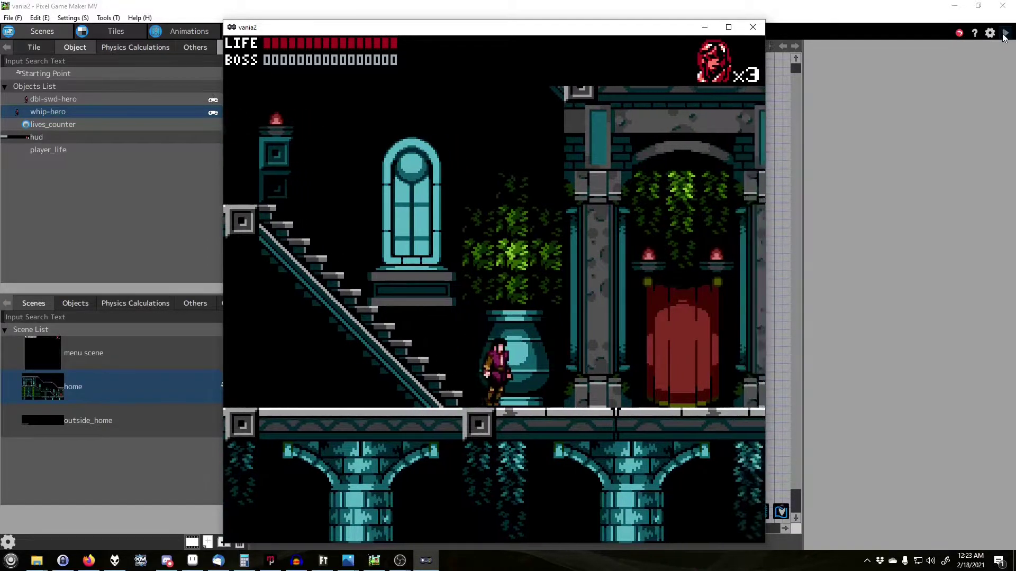
{"action": "key", "text": "Left"}
{"action": "key", "text": "Left"}
{"action": "key", "text": "Up"}
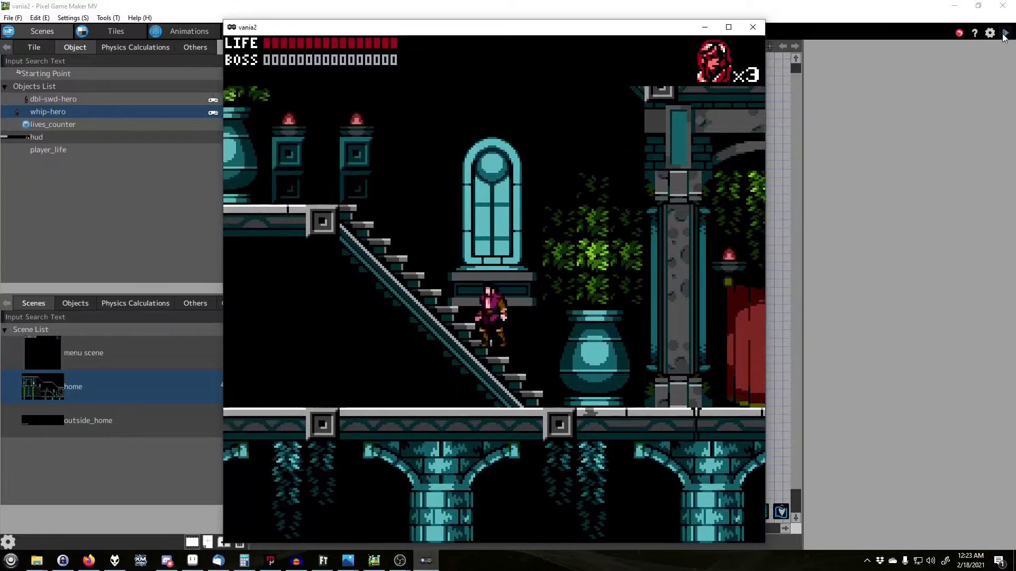
{"action": "key", "text": "Up"}
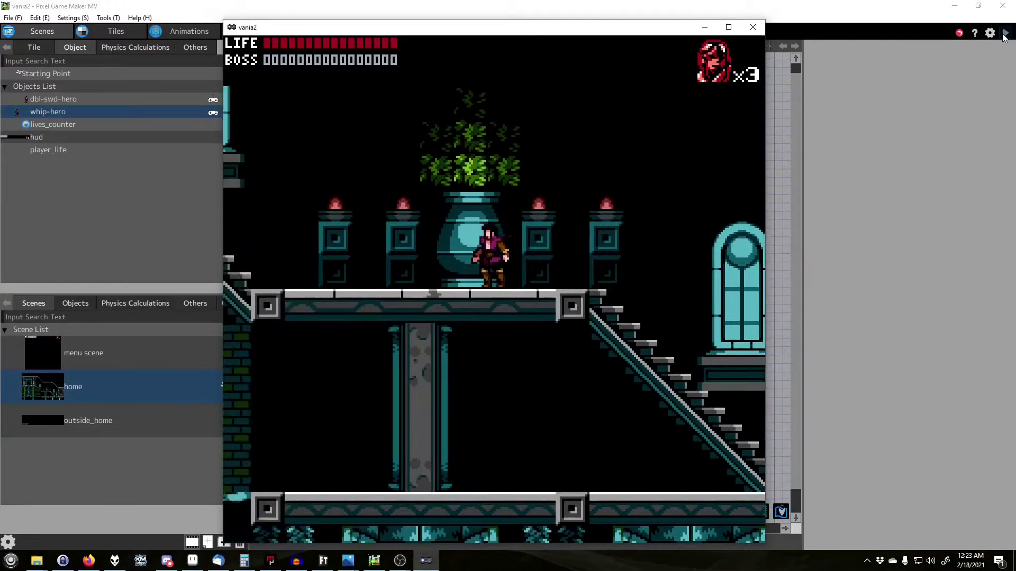
{"action": "key", "text": "Right"}
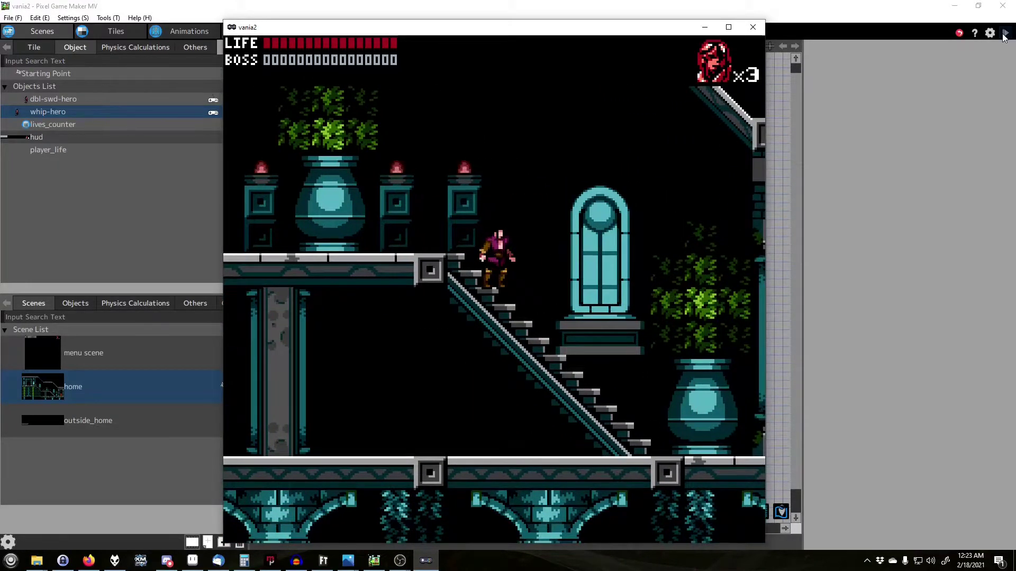
{"action": "key", "text": "Down"}
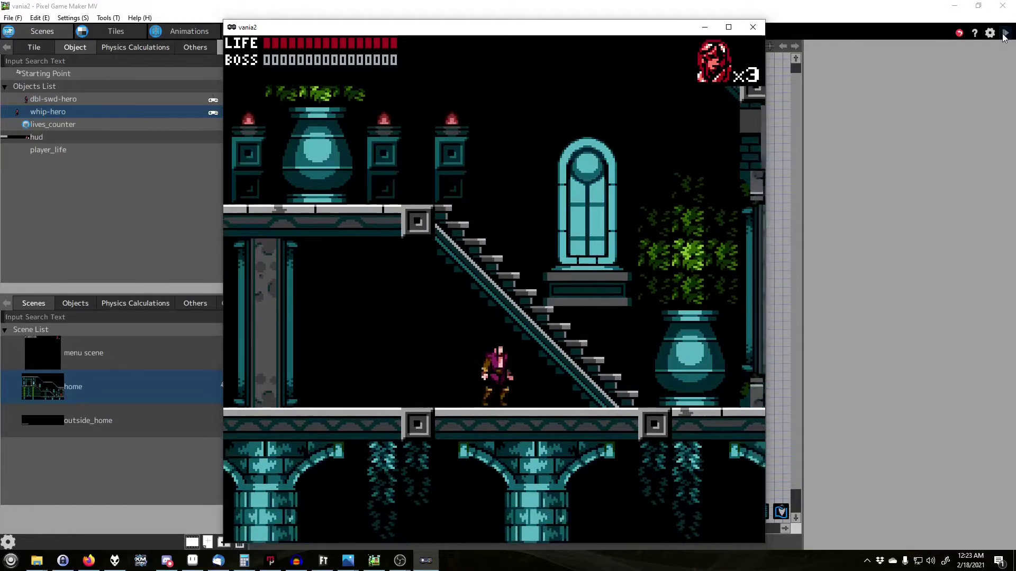
{"action": "key", "text": "Right"}
{"action": "key", "text": "Up"}
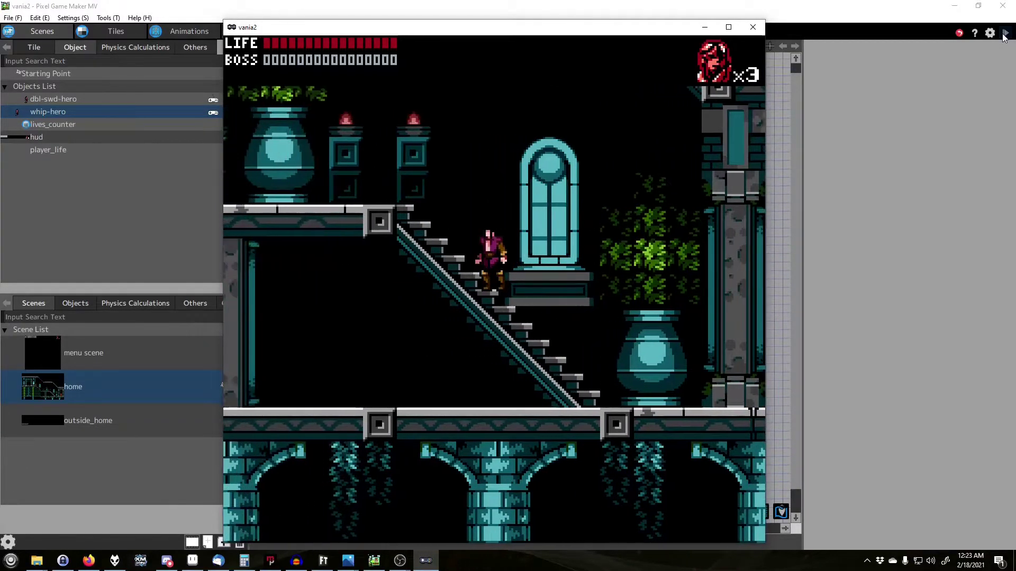
Close the test play and return to whip-hero's action program graph.
{"action": "left_click", "coordinate": [752, 32]}
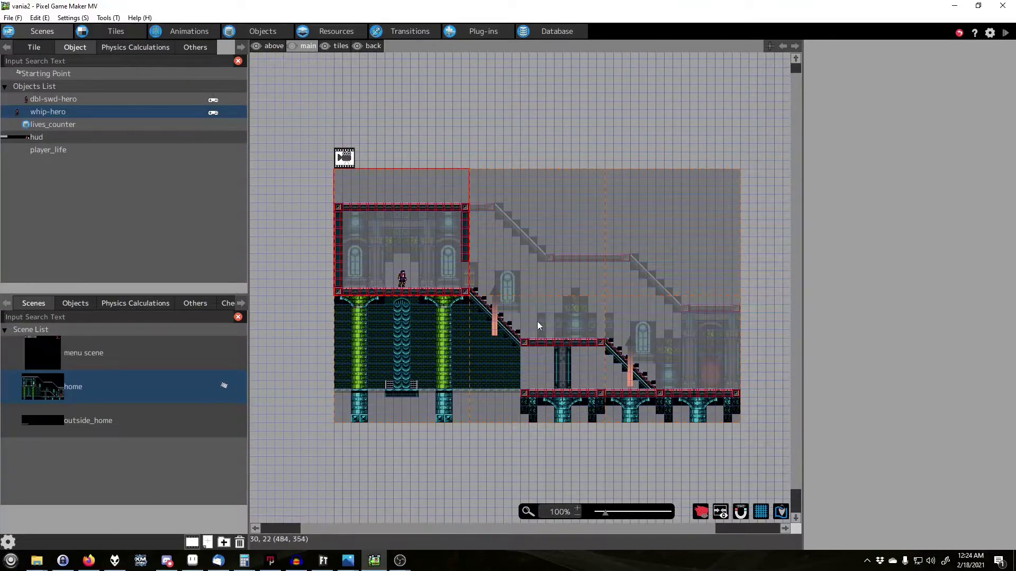
{"action": "left_click", "coordinate": [325, 159]}
Open whip-hero's action program and inspect the Crouch and Fall actions.
{"action": "left_click", "coordinate": [273, 33]}
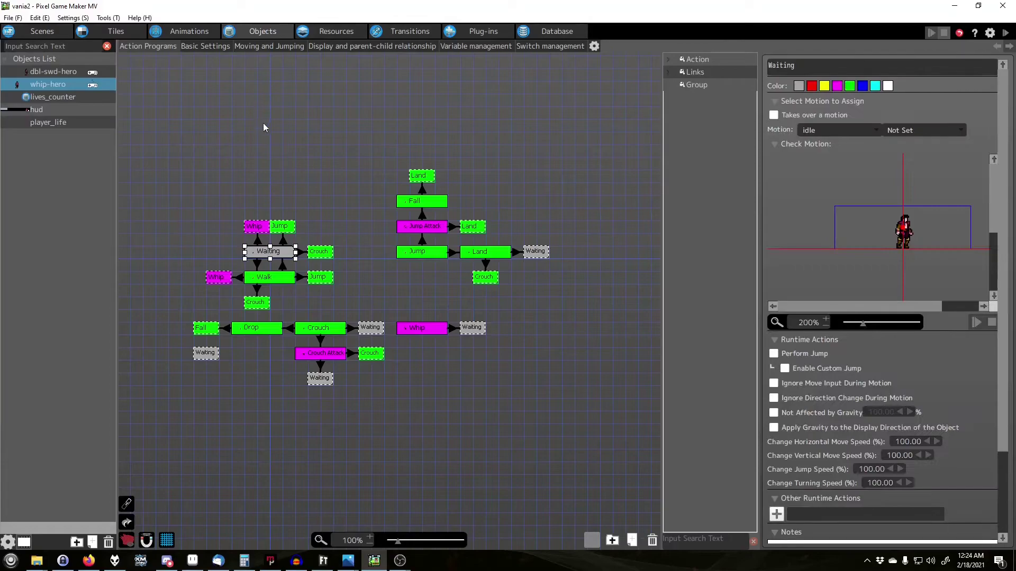
{"action": "left_click", "coordinate": [223, 84]}
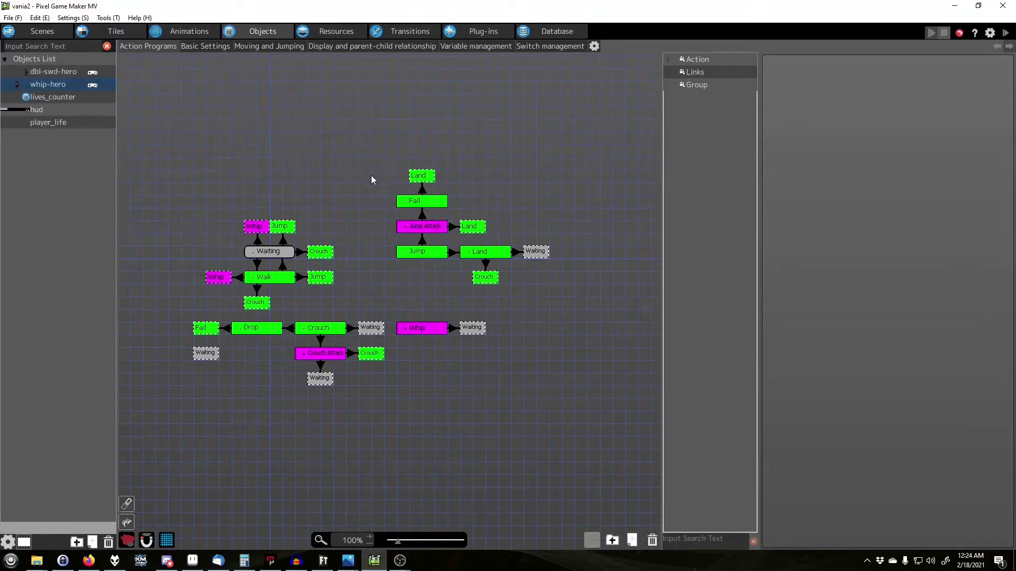
{"action": "left_click", "coordinate": [325, 331]}
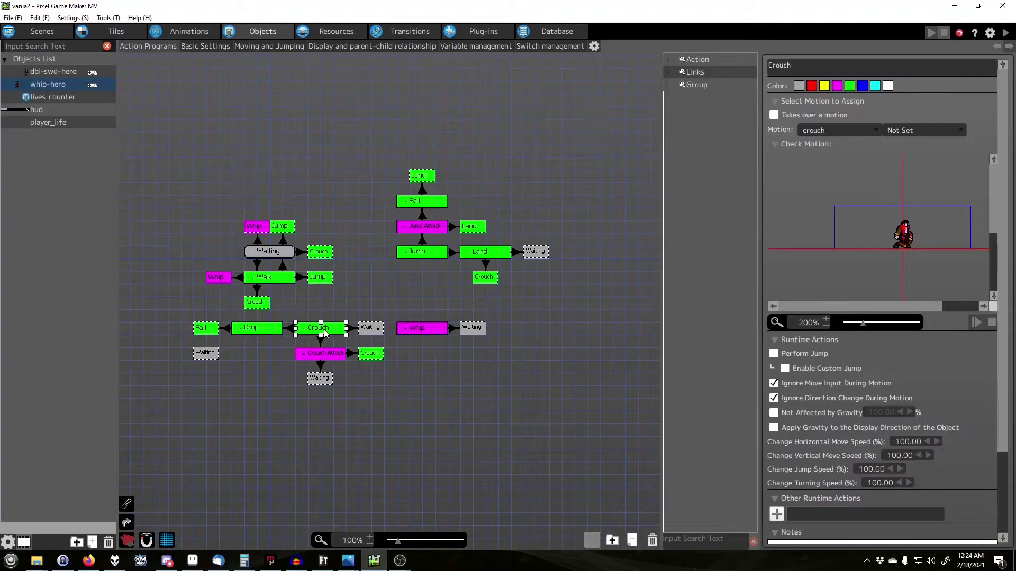
{"action": "left_click", "coordinate": [270, 329]}
{"action": "left_click", "coordinate": [206, 328]}
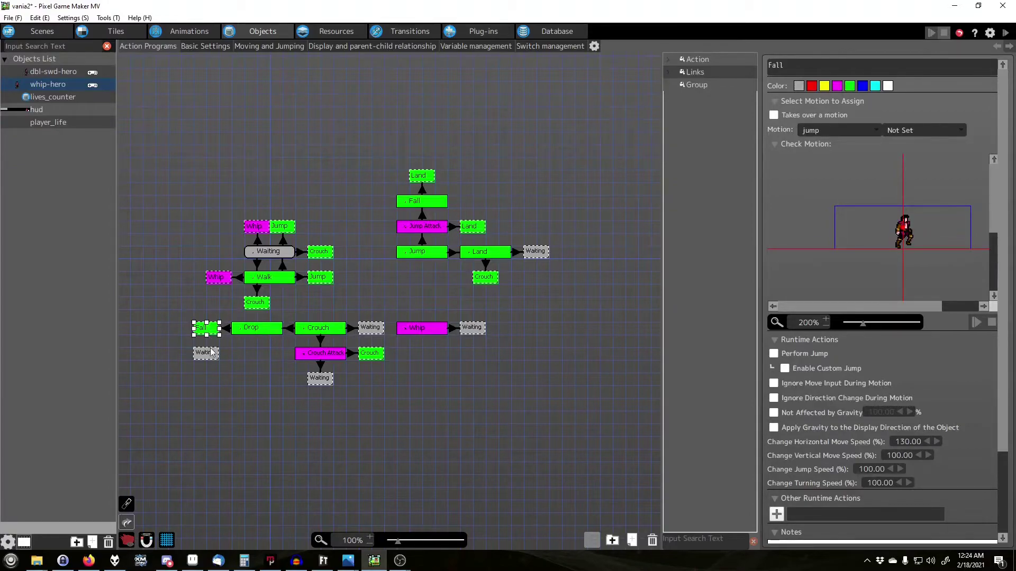
Delete the Waiting action after Fall and view the Crouch-to-Drop link's down, A and slope conditions.
{"action": "left_click", "coordinate": [208, 353]}
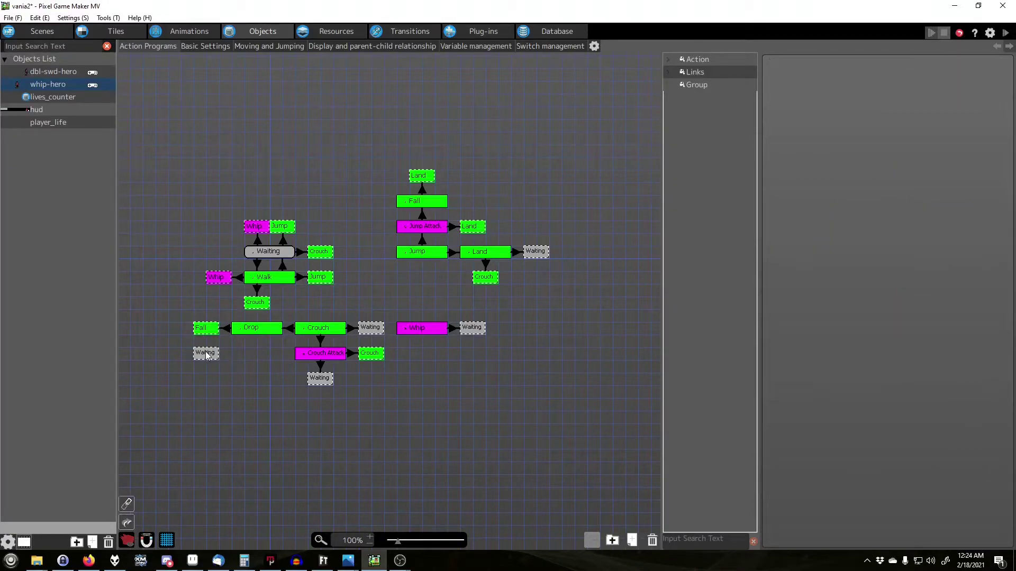
{"action": "key", "text": "Delete"}
{"action": "left_click", "coordinate": [309, 327]}
{"action": "left_click", "coordinate": [288, 328]}
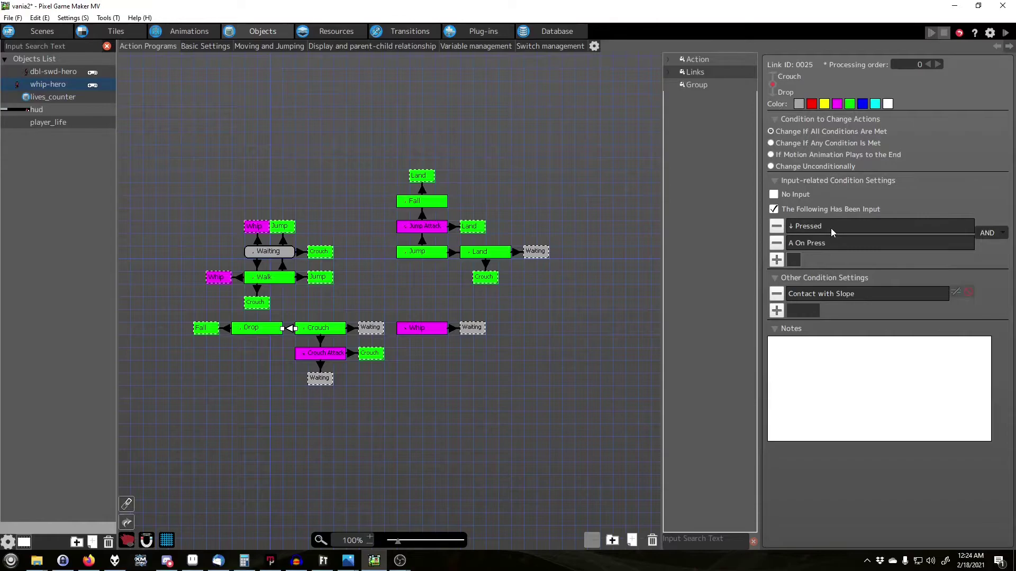
{"action": "double_click", "coordinate": [815, 296]}
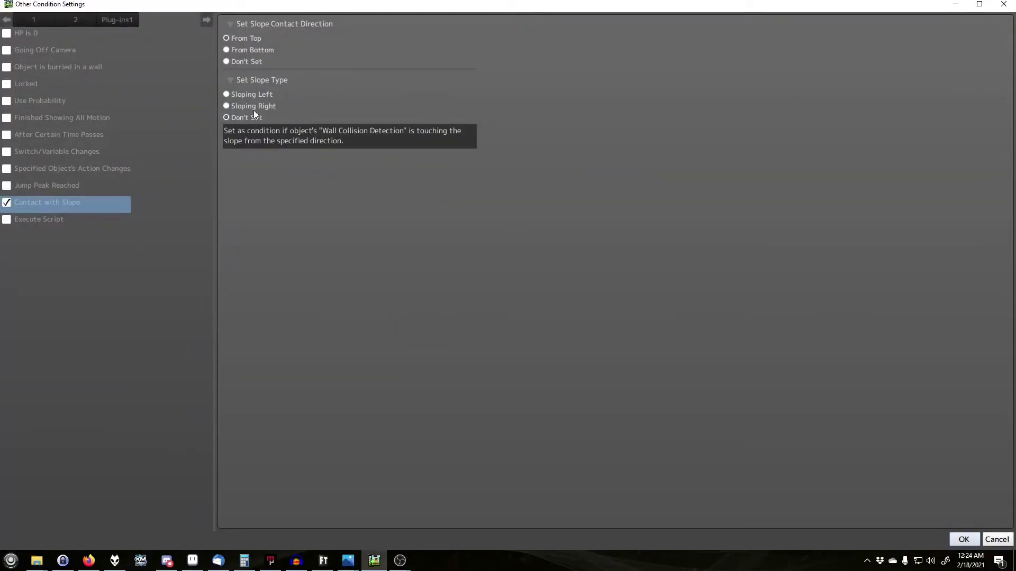
{"action": "left_click", "coordinate": [995, 539]}
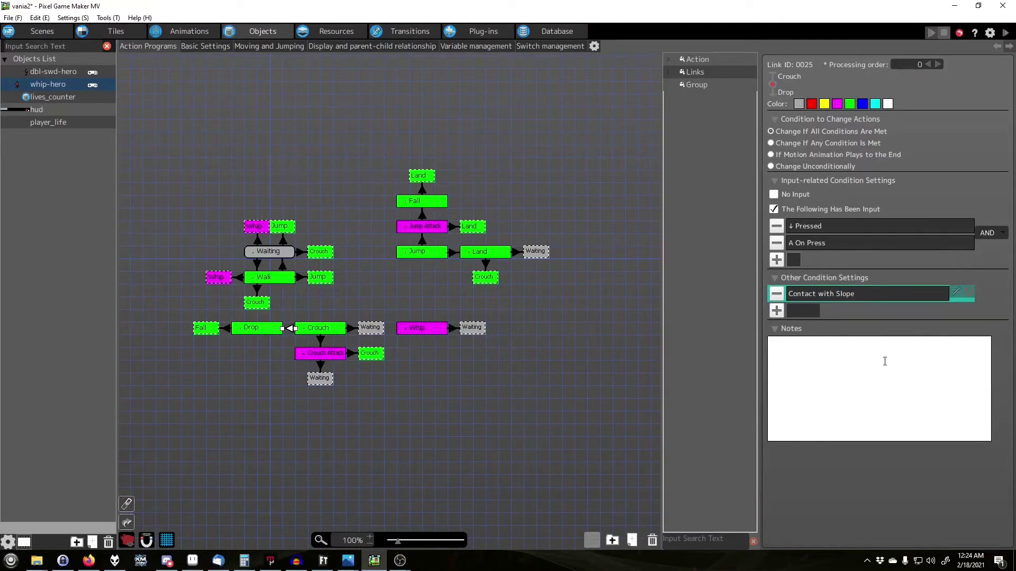
Review the Drop action, its Drop-to-Fall Contact with Tile wall-detection condition, and the Fall action.
{"action": "left_click", "coordinate": [257, 330]}
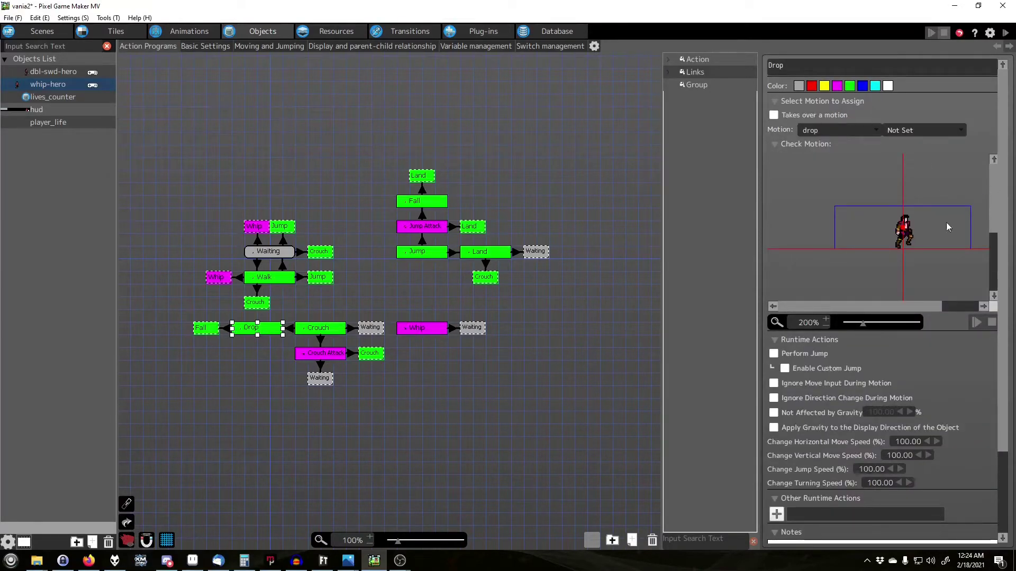
{"action": "scroll", "coordinate": [1008, 430], "scroll_direction": "down", "scroll_amount": 4}
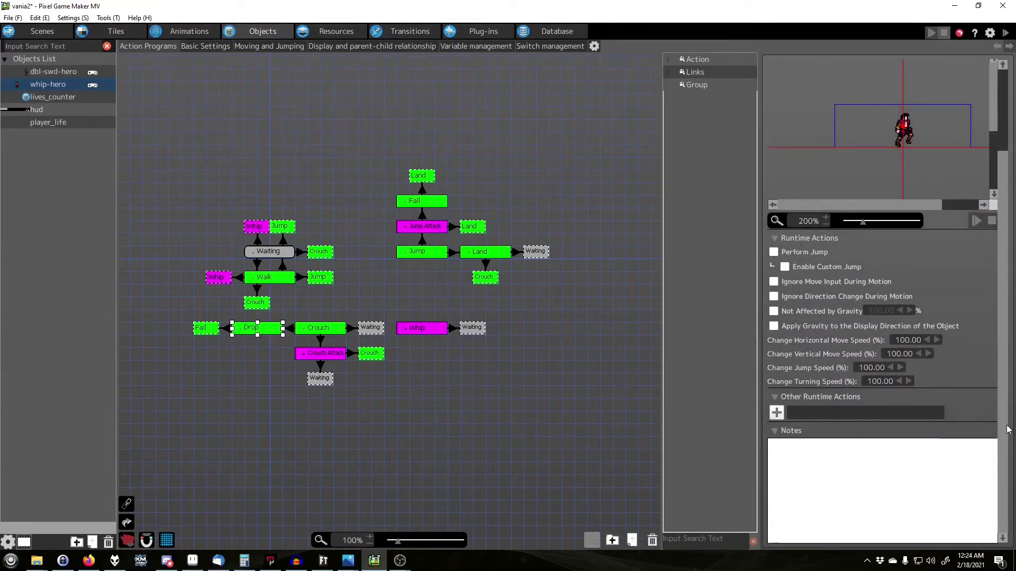
{"action": "scroll", "coordinate": [774, 193], "scroll_direction": "up", "scroll_amount": 4}
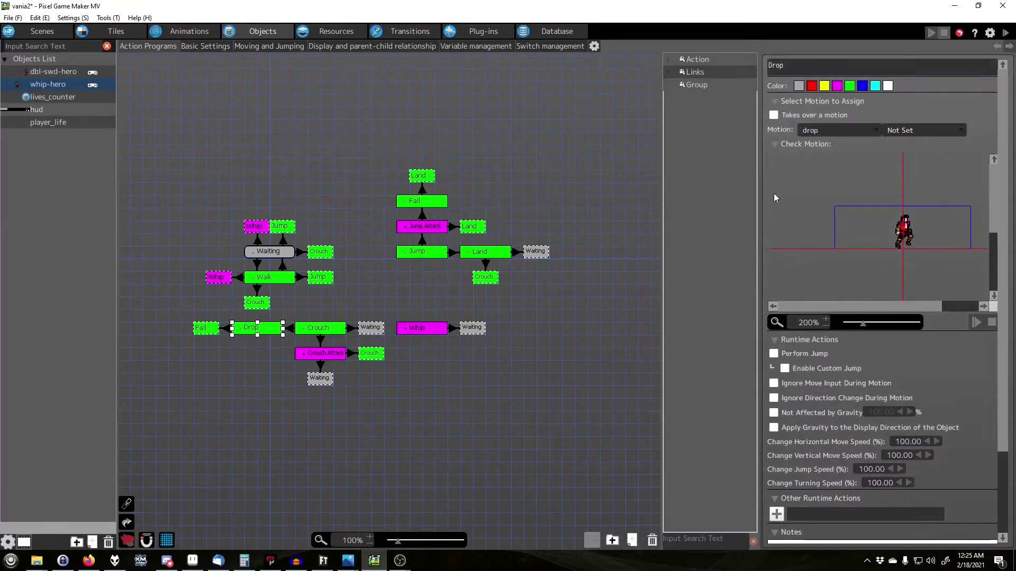
{"action": "left_click", "coordinate": [226, 329]}
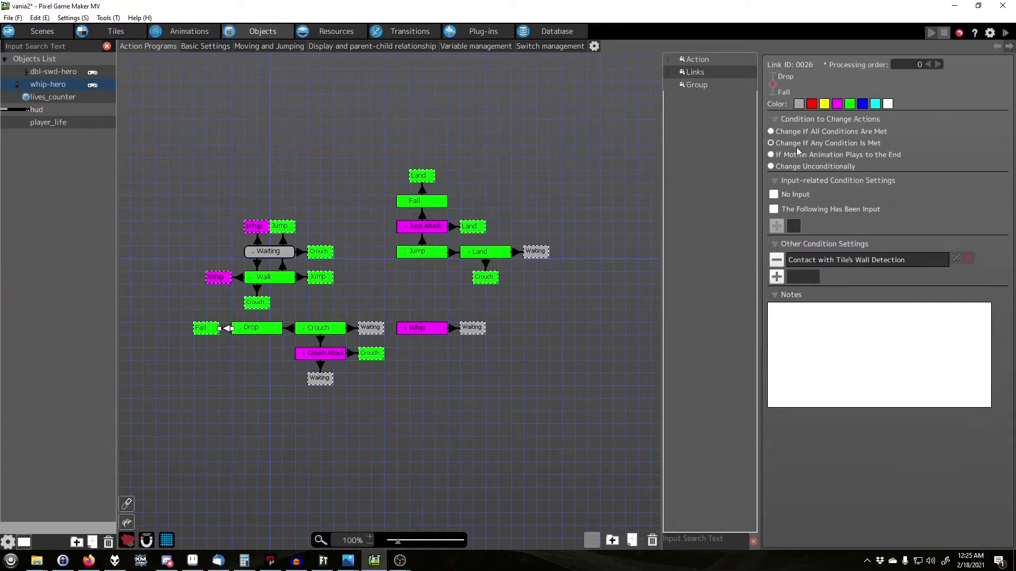
{"action": "double_click", "coordinate": [827, 260]}
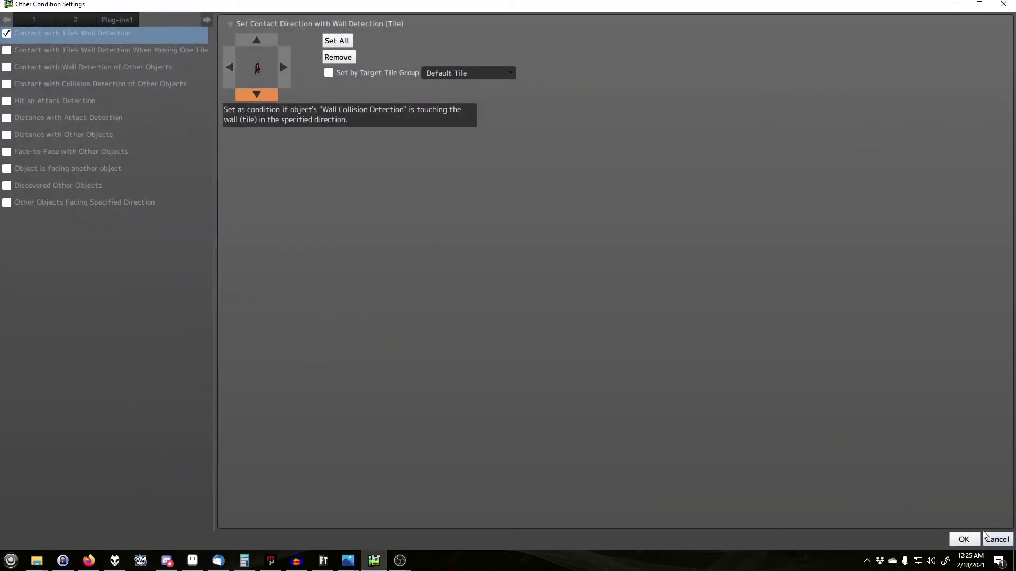
{"action": "left_click", "coordinate": [989, 538]}
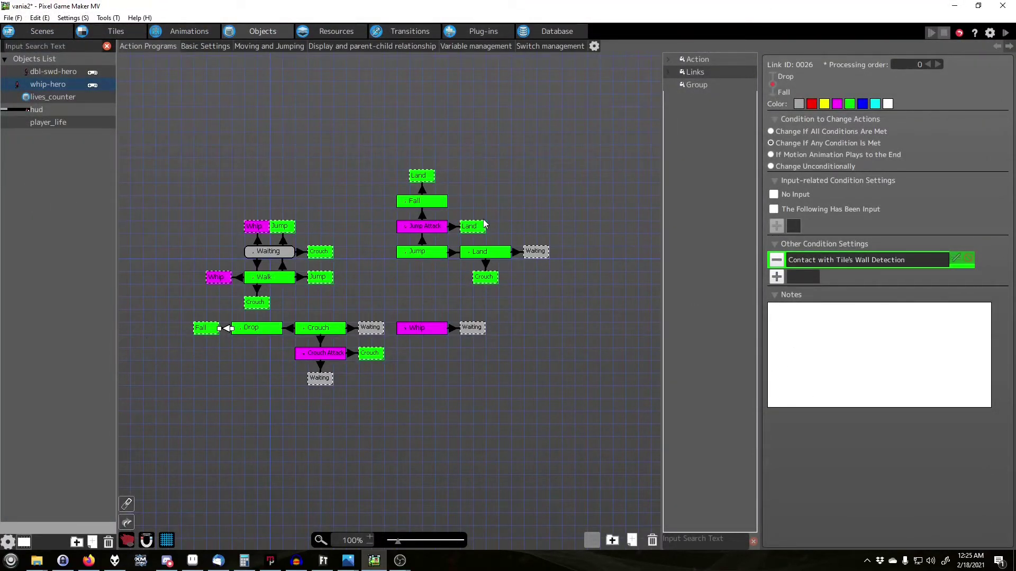
{"action": "left_click", "coordinate": [438, 202]}
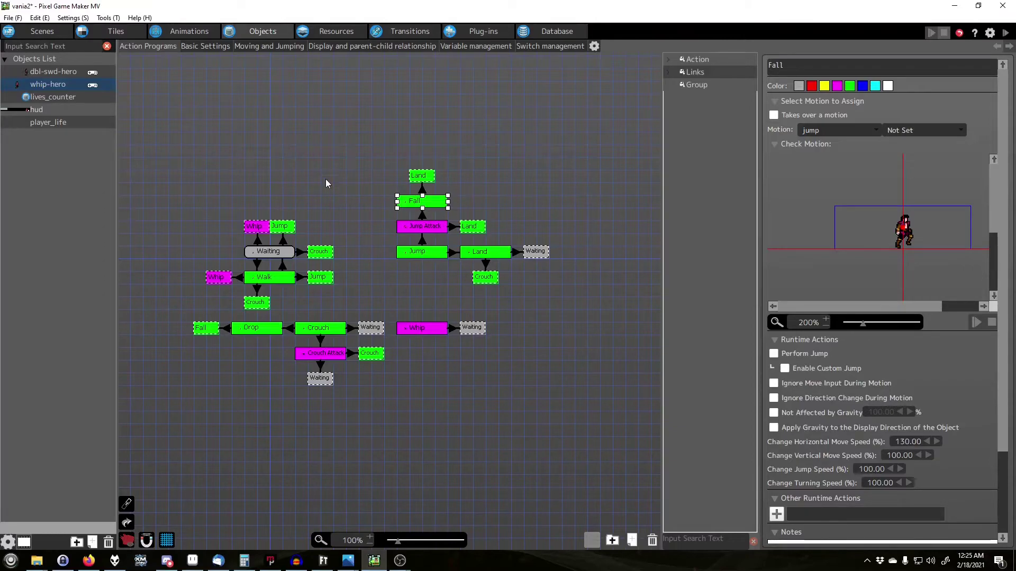
{"action": "left_click", "coordinate": [333, 161]}
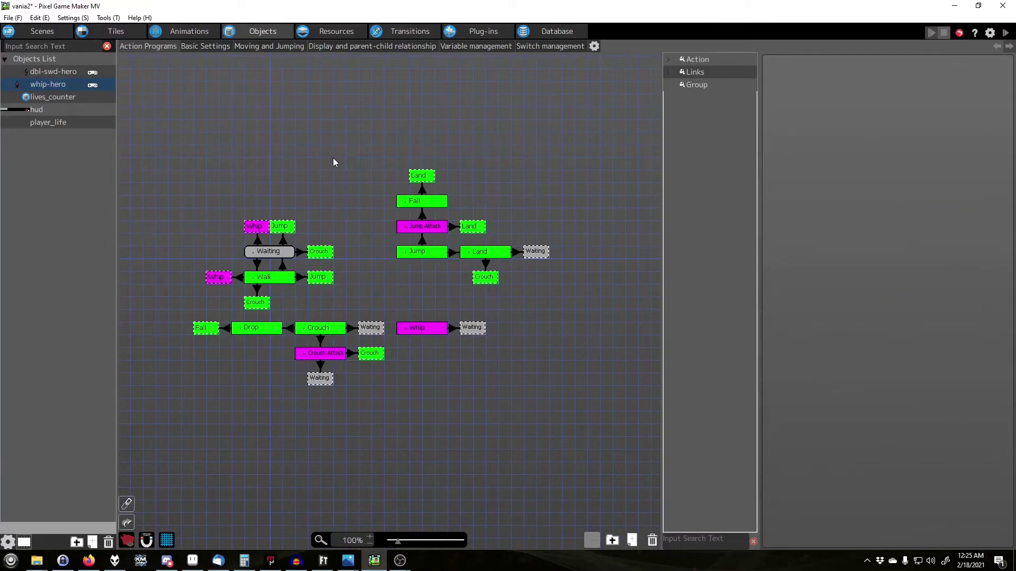
Set the Drop-to-Fall link to 'If Motion Animation Plays to the End', then save and test play.
{"action": "left_click", "coordinate": [225, 330]}
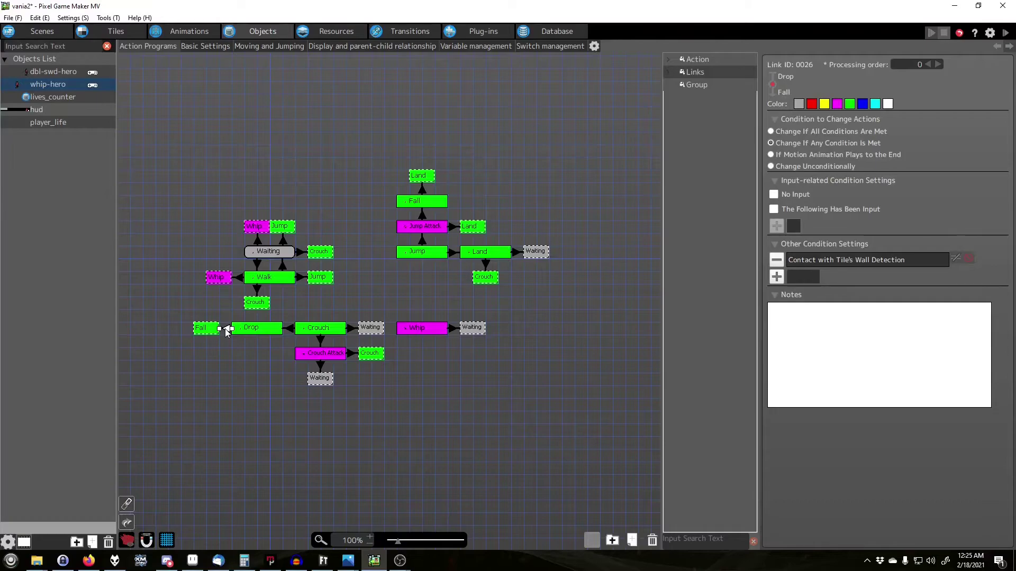
{"action": "left_click", "coordinate": [772, 155]}
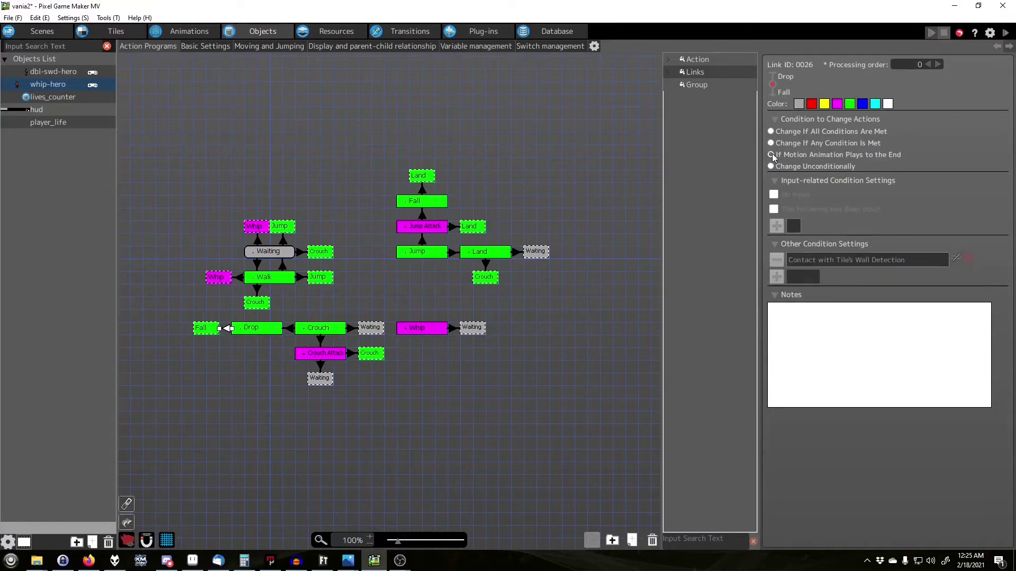
{"action": "left_click", "coordinate": [1007, 31]}
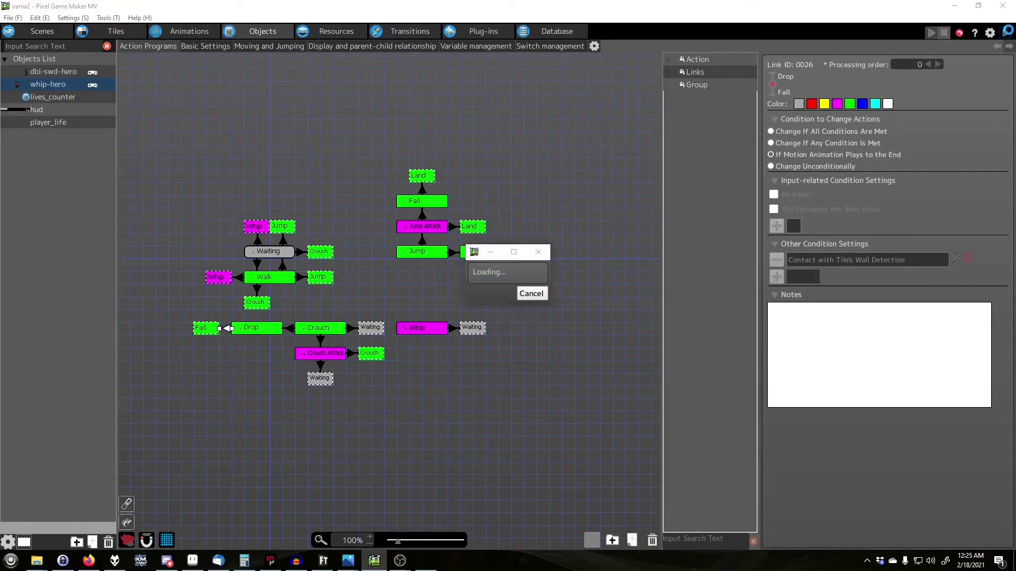
Walk the hero down both staircases, turn back, jump beside the stairs, and close the vania2 window.
{"action": "key", "text": "Right"}
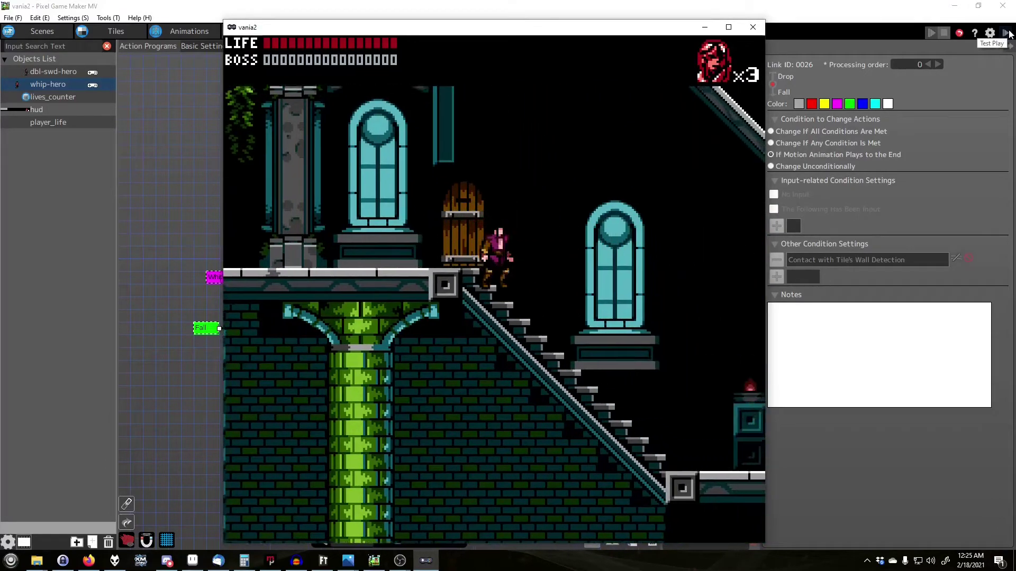
{"action": "key", "text": "Right"}
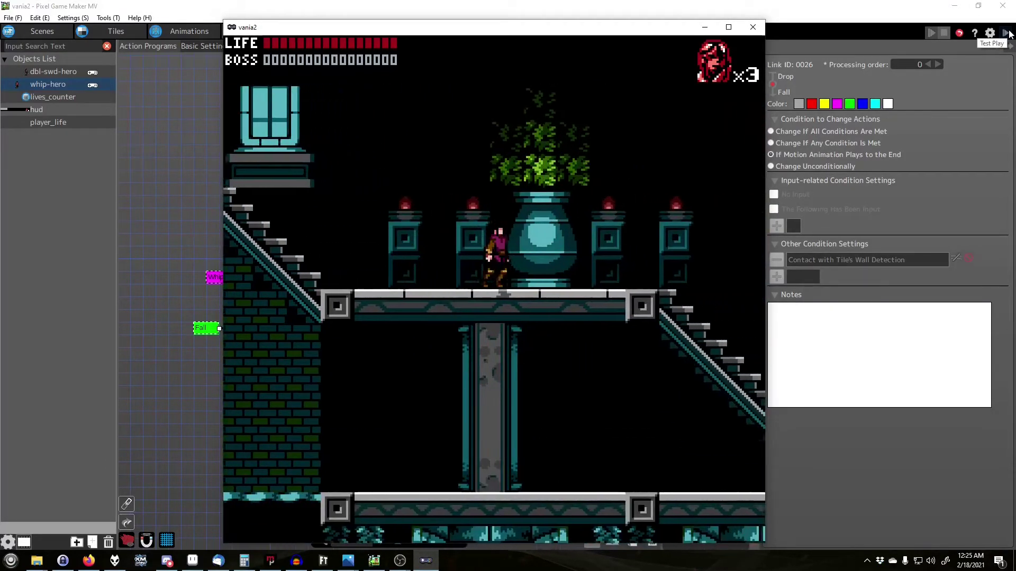
{"action": "key", "text": "Right"}
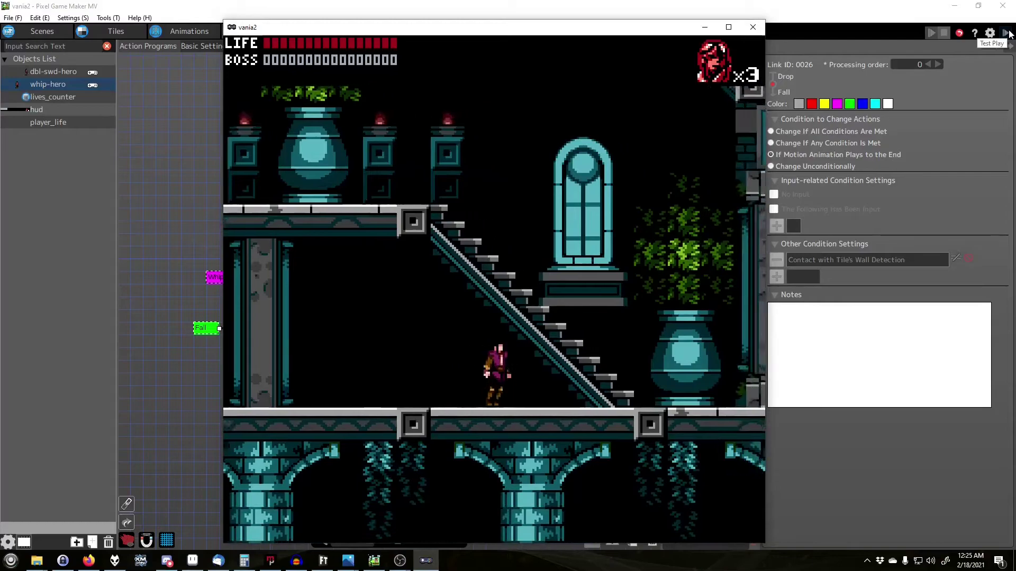
{"action": "key", "text": "Right"}
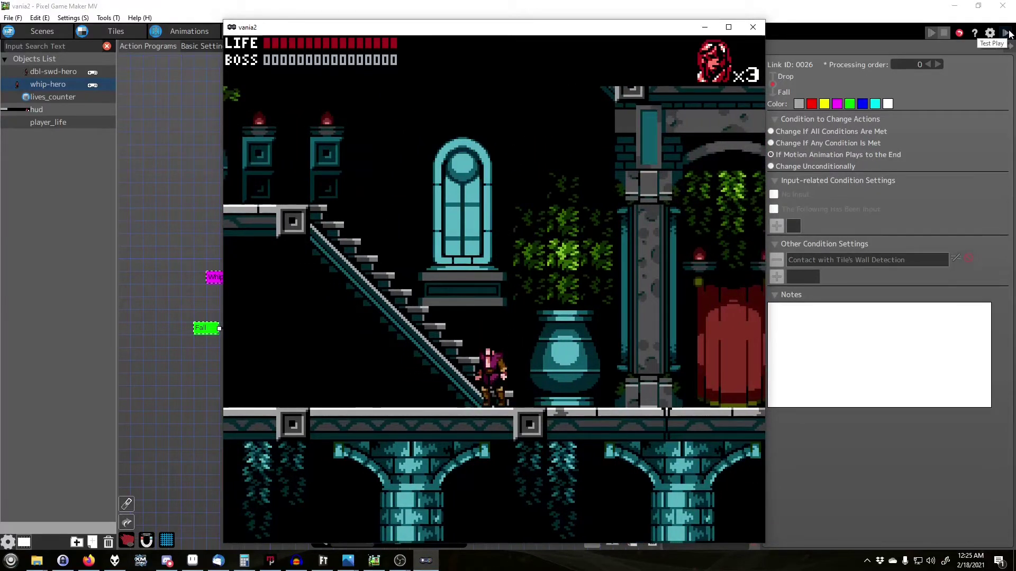
{"action": "key", "text": "Up"}
{"action": "key", "text": "Down"}
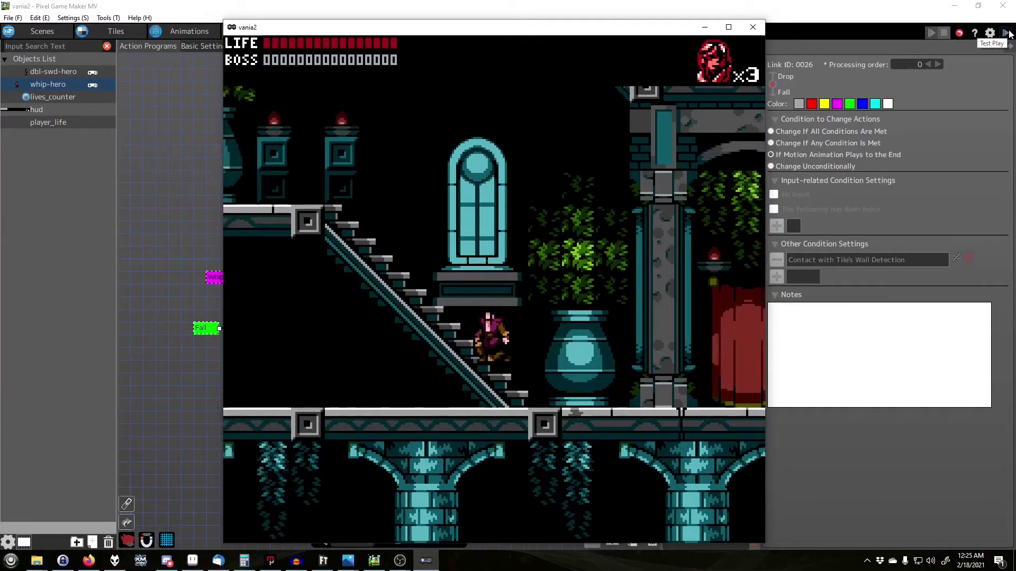
{"action": "key", "text": "Down"}
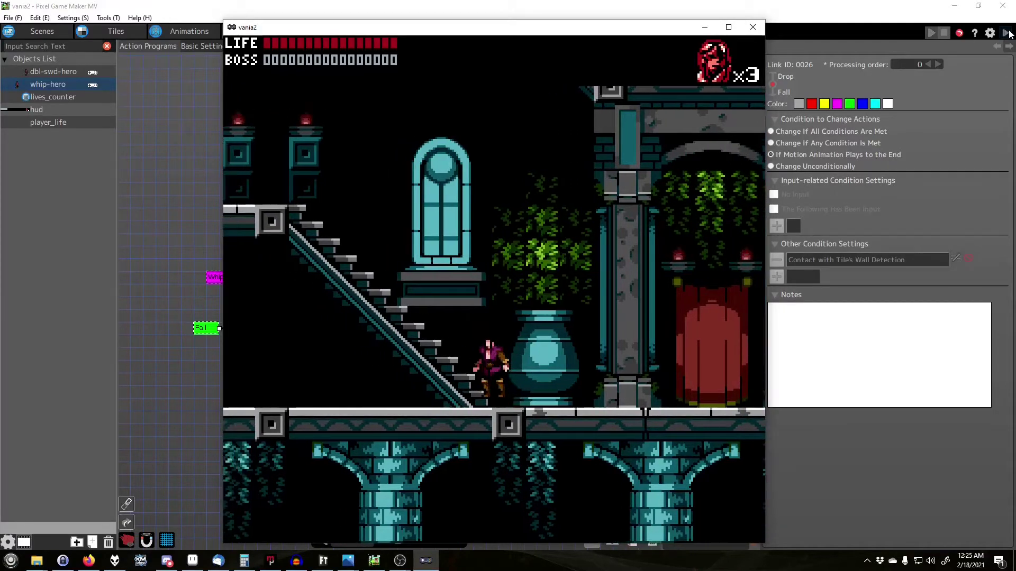
{"action": "key", "text": "Up"}
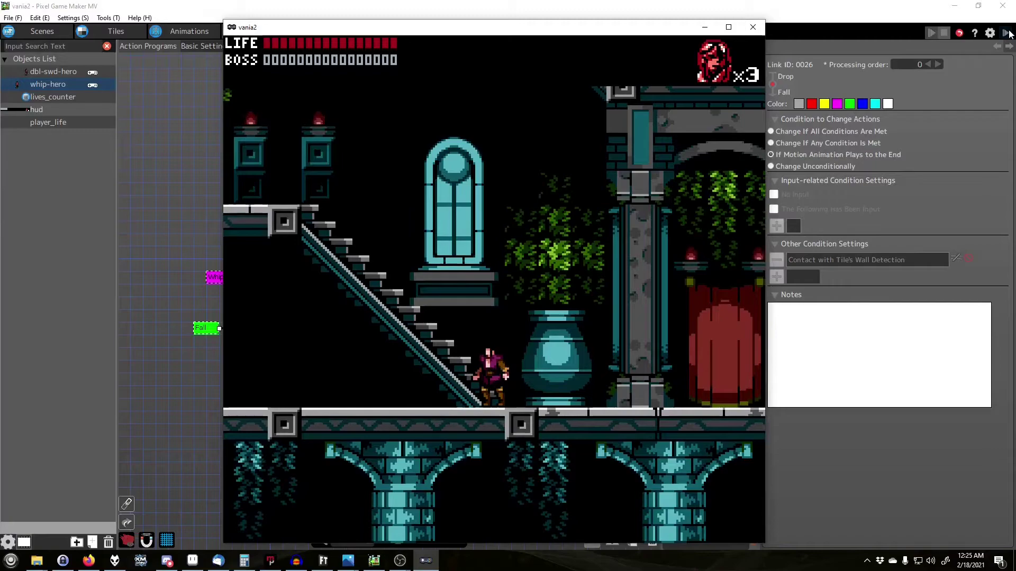
{"action": "left_click", "coordinate": [753, 27]}
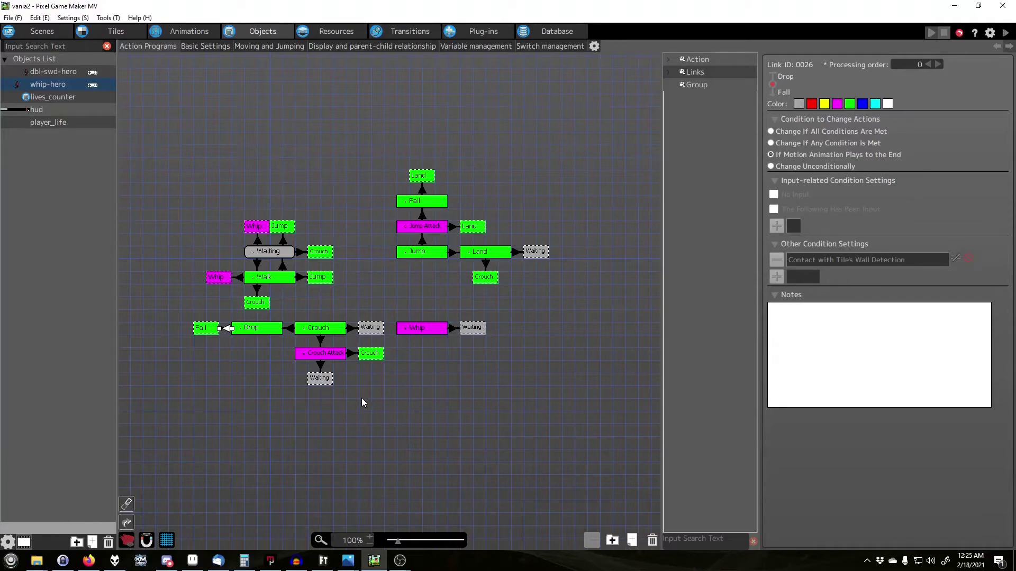
Open whip-hero's animations and select the drop motion.
{"action": "left_click", "coordinate": [354, 465]}
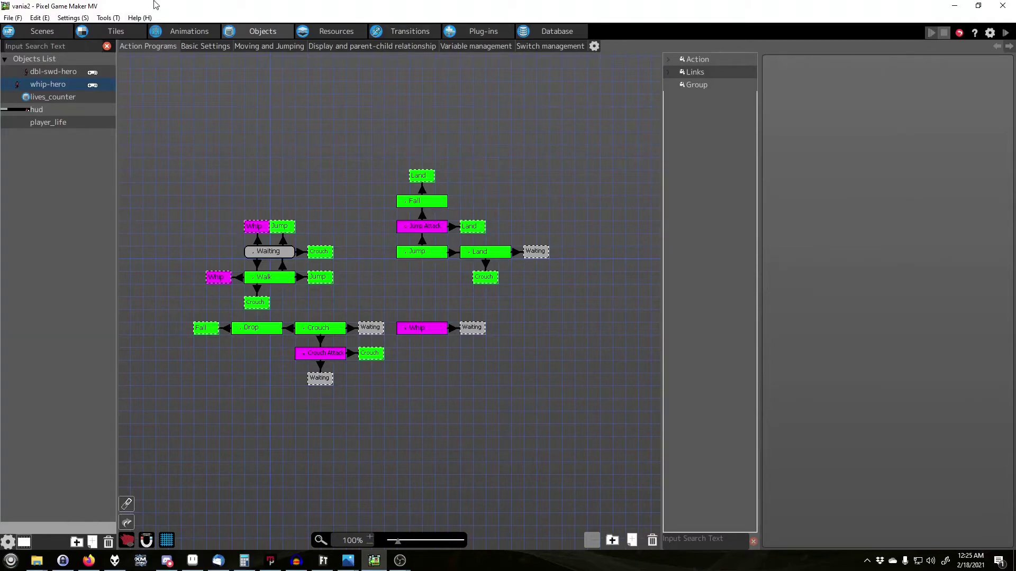
{"action": "left_click", "coordinate": [201, 33]}
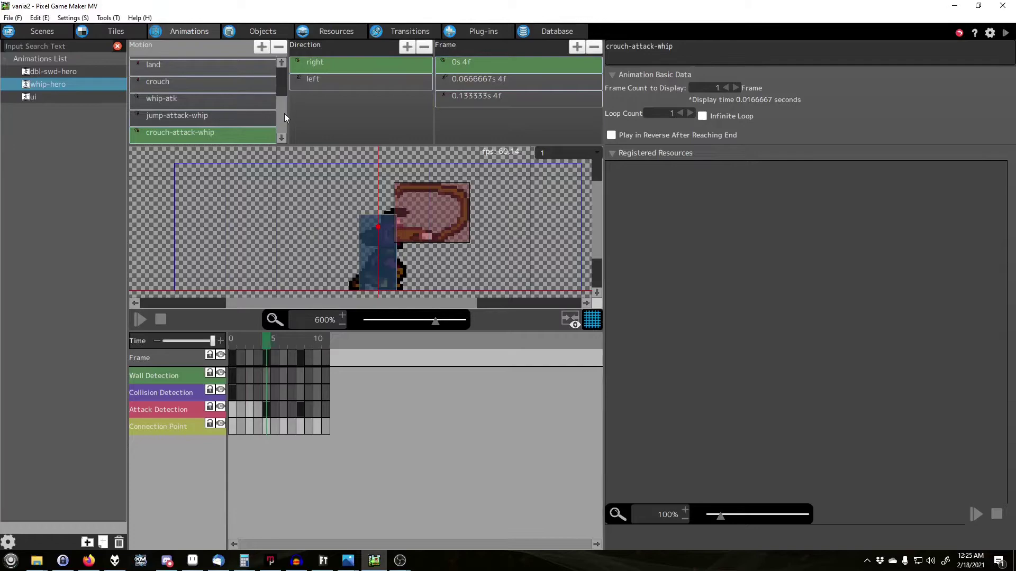
{"action": "left_click_drag", "start_coordinate": [284, 113], "coordinate": [285, 72]}
{"action": "left_click", "coordinate": [165, 114]}
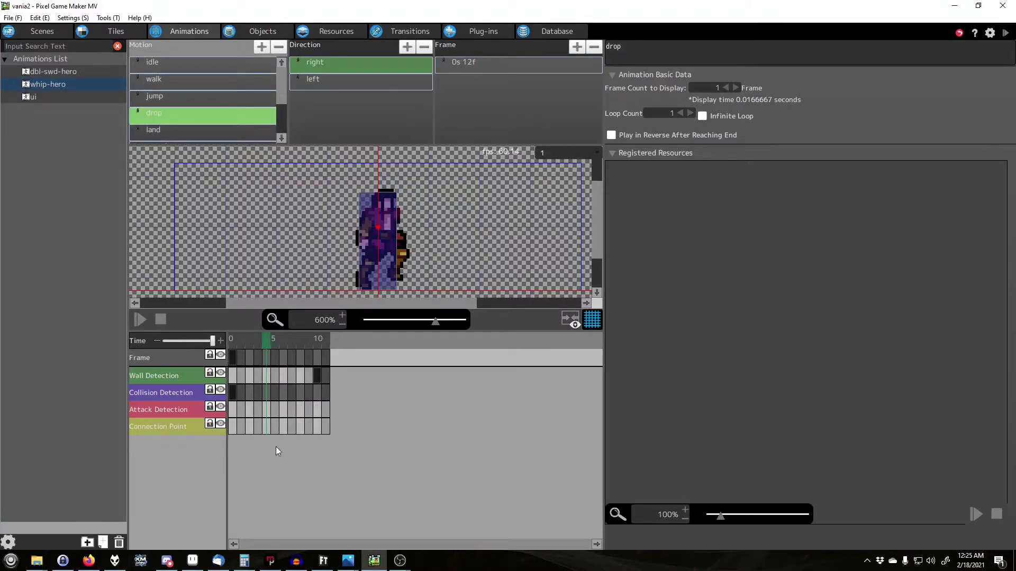
Inspect the drop animation's 2×2 wall-detection keyframe at frame 10 against frames 9 and 11.
{"action": "left_click", "coordinate": [232, 377]}
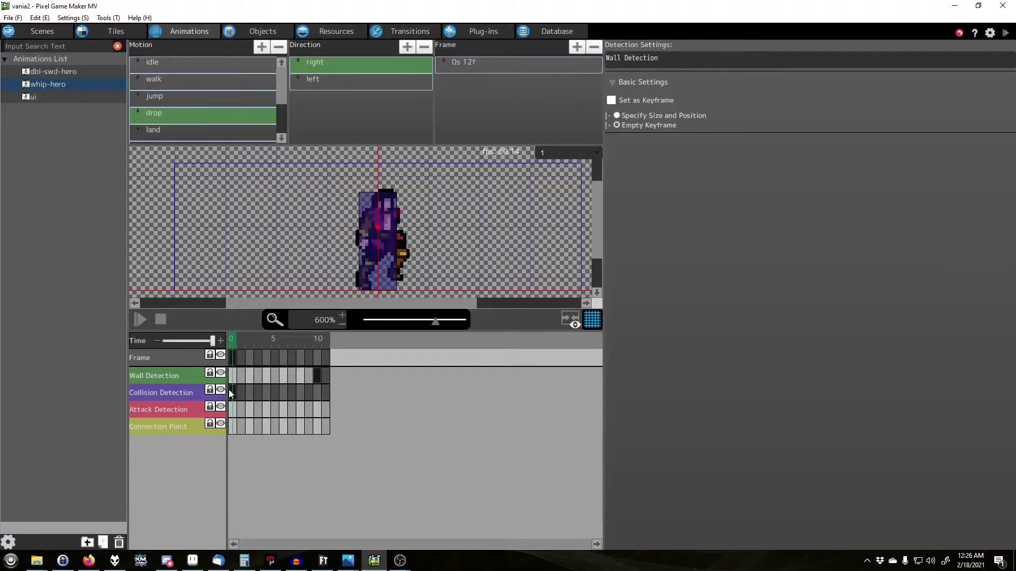
{"action": "left_click", "coordinate": [318, 376]}
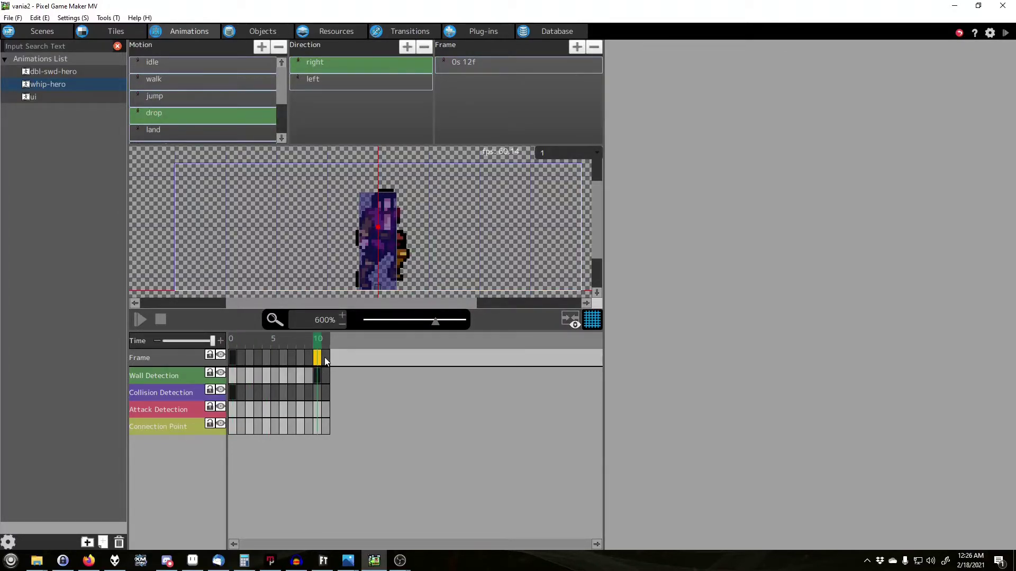
{"action": "left_click", "coordinate": [325, 376]}
{"action": "left_click", "coordinate": [316, 377]}
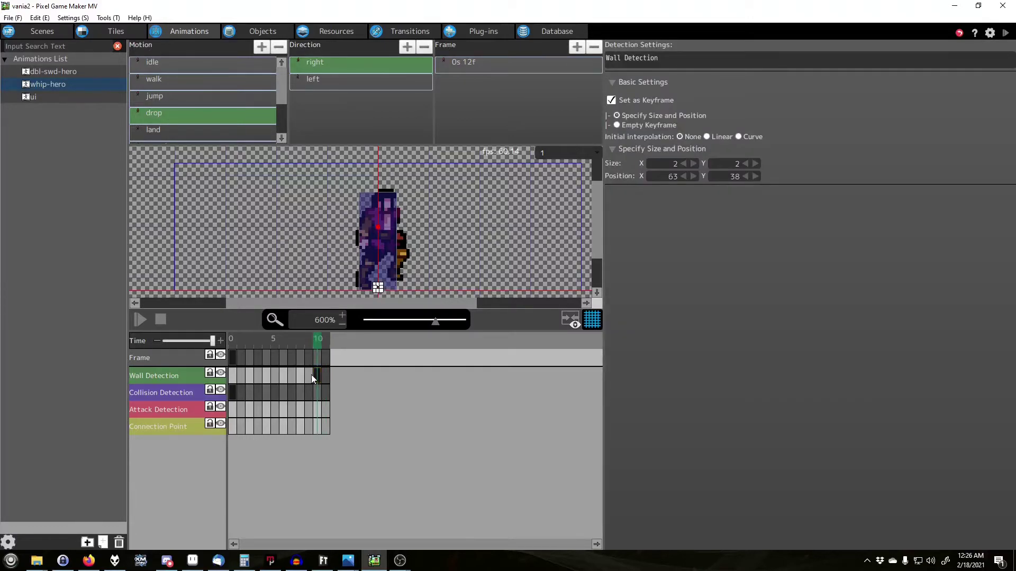
{"action": "left_click", "coordinate": [311, 374]}
{"action": "left_click", "coordinate": [317, 376]}
Switch the drop animation to left-facing and check wall detection at frames 9, 10 and 11.
{"action": "left_click", "coordinate": [474, 68]}
{"action": "left_click", "coordinate": [399, 80]}
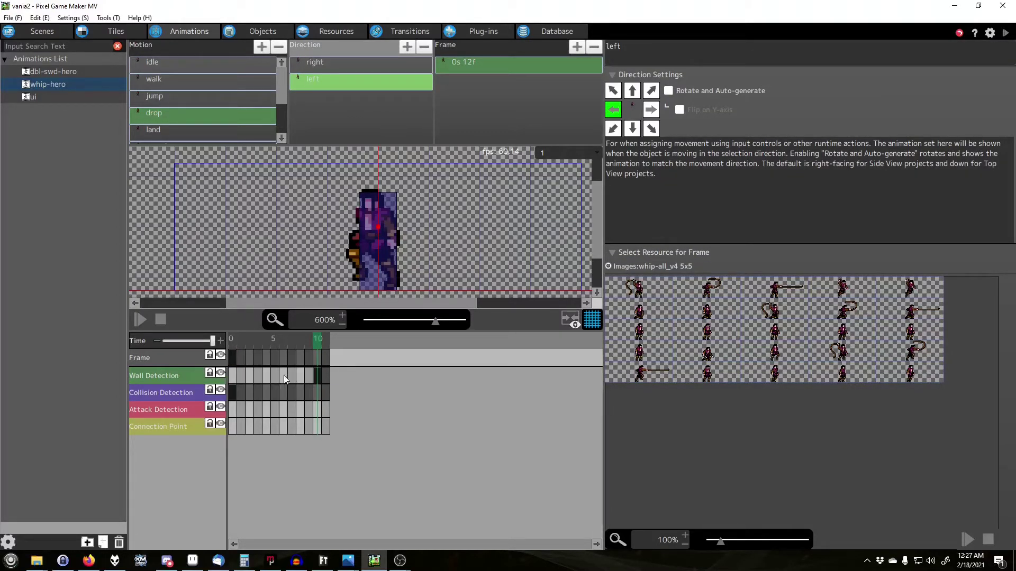
{"action": "left_click", "coordinate": [308, 375]}
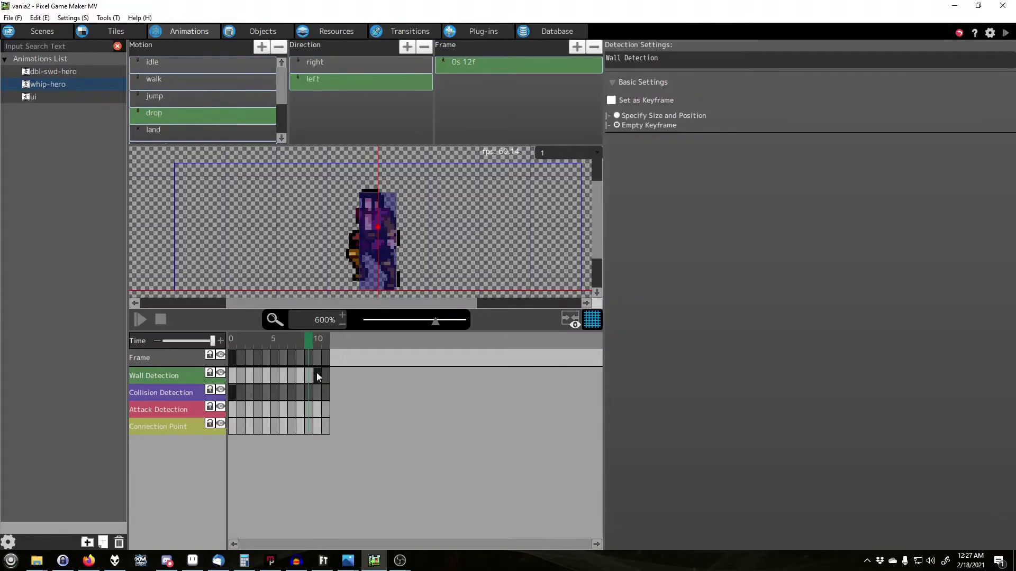
{"action": "left_click", "coordinate": [318, 374]}
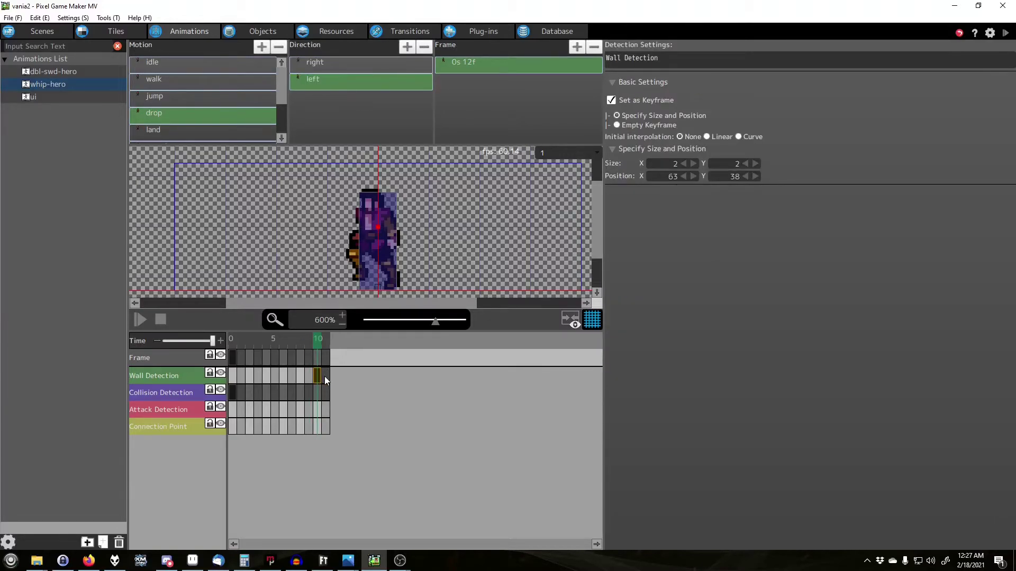
{"action": "left_click", "coordinate": [325, 376]}
Compare the left-facing wall detection at frames 10 and 11, then go back to the home scene.
{"action": "left_click", "coordinate": [479, 65]}
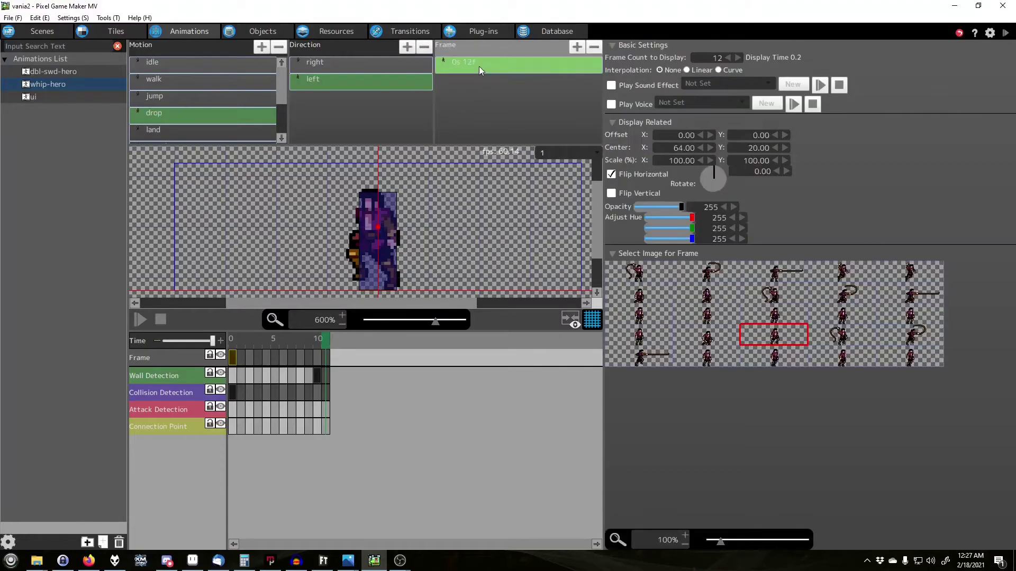
{"action": "left_click", "coordinate": [318, 374]}
{"action": "left_click", "coordinate": [327, 376]}
{"action": "left_click", "coordinate": [319, 376]}
{"action": "left_click", "coordinate": [325, 375]}
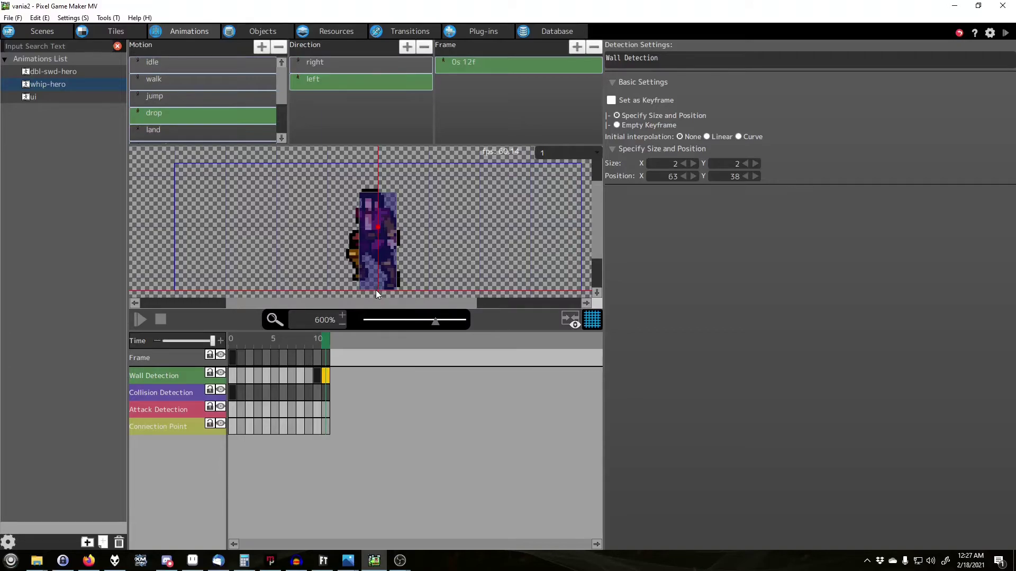
{"action": "left_click", "coordinate": [36, 33]}
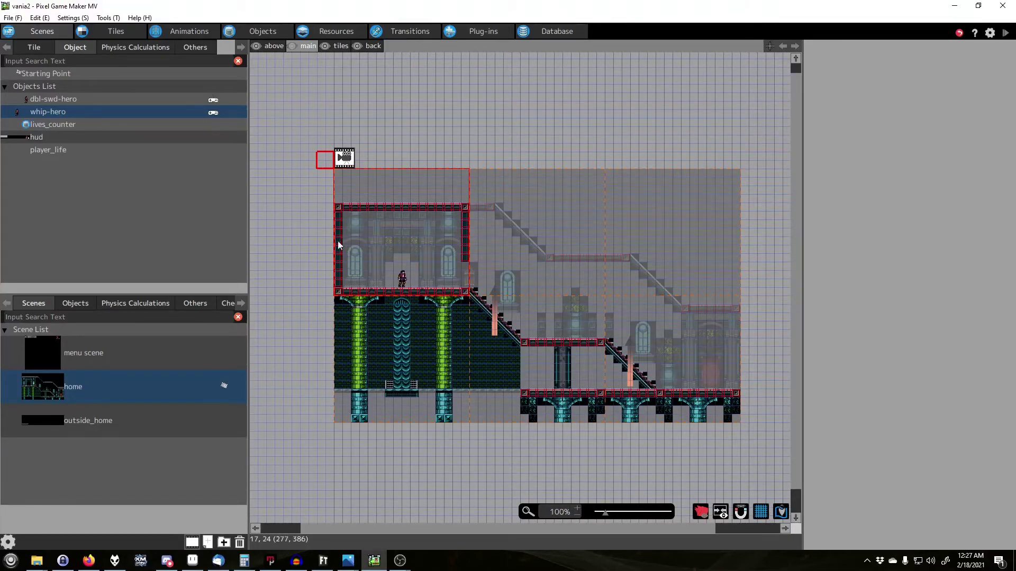
Browse the hero's idle, walk and jump animations, then return to whip-hero's action program graph.
{"action": "left_click", "coordinate": [189, 31]}
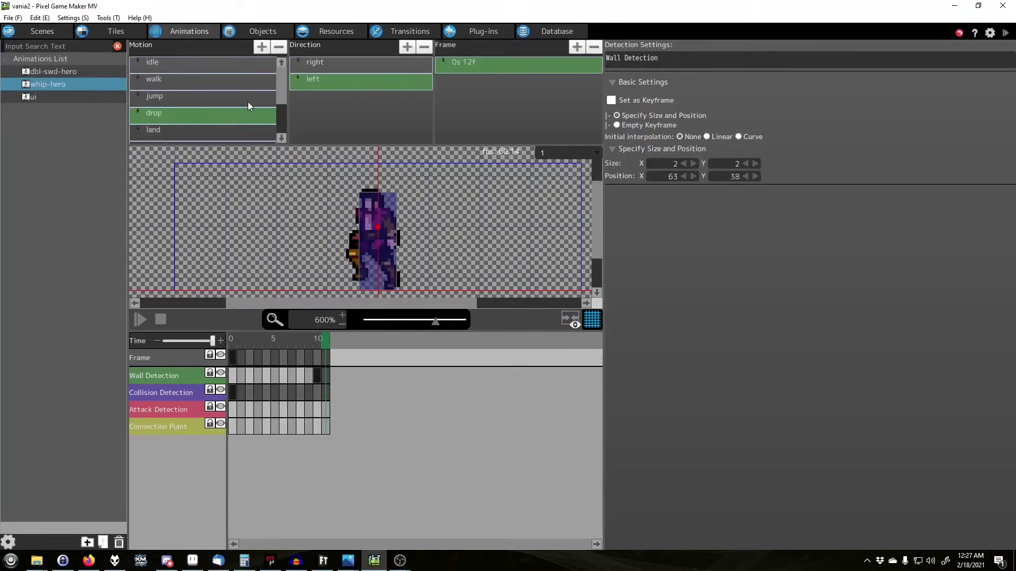
{"action": "left_click", "coordinate": [233, 64]}
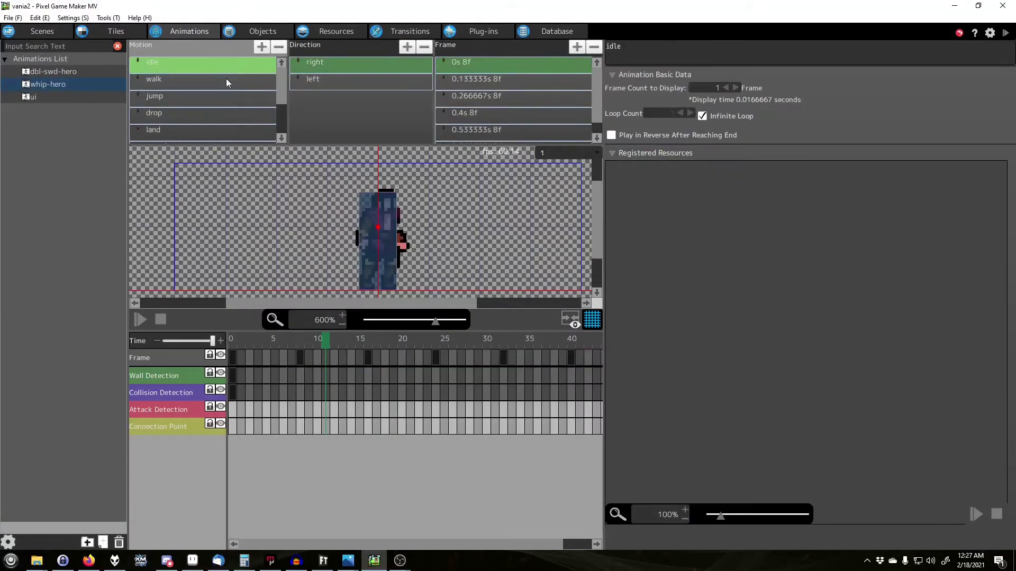
{"action": "left_click", "coordinate": [226, 80]}
{"action": "left_click", "coordinate": [217, 100]}
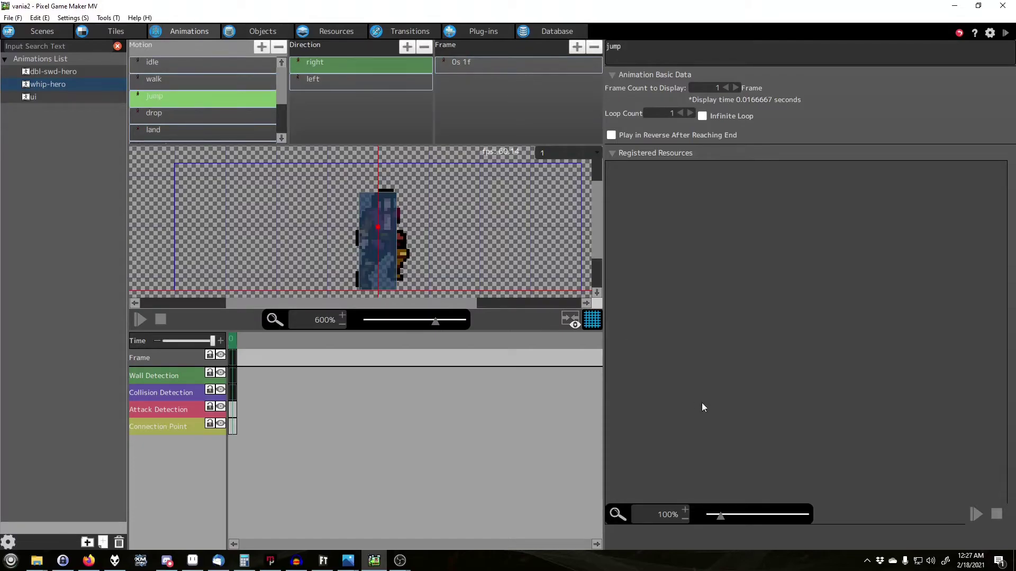
{"action": "scroll", "coordinate": [268, 116], "scroll_direction": "down", "scroll_amount": 2}
{"action": "scroll", "coordinate": [286, 119], "scroll_direction": "down", "scroll_amount": 2}
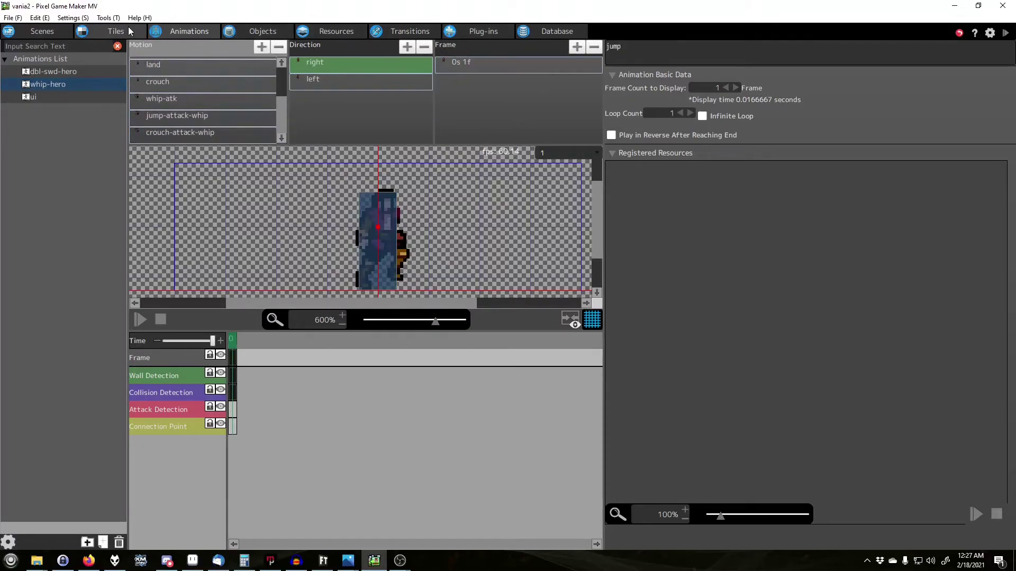
{"action": "left_click", "coordinate": [42, 30]}
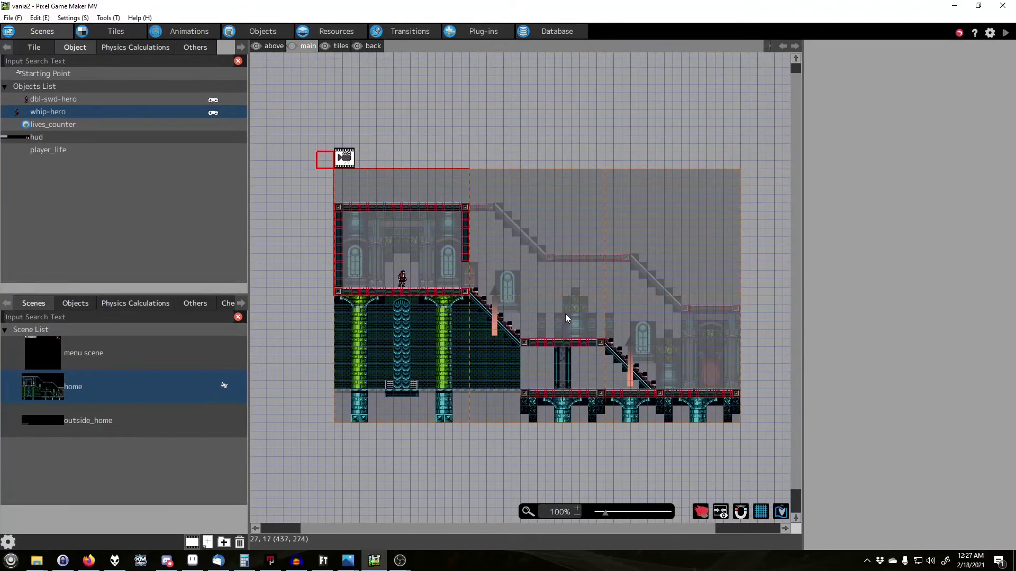
{"action": "left_click", "coordinate": [259, 33]}
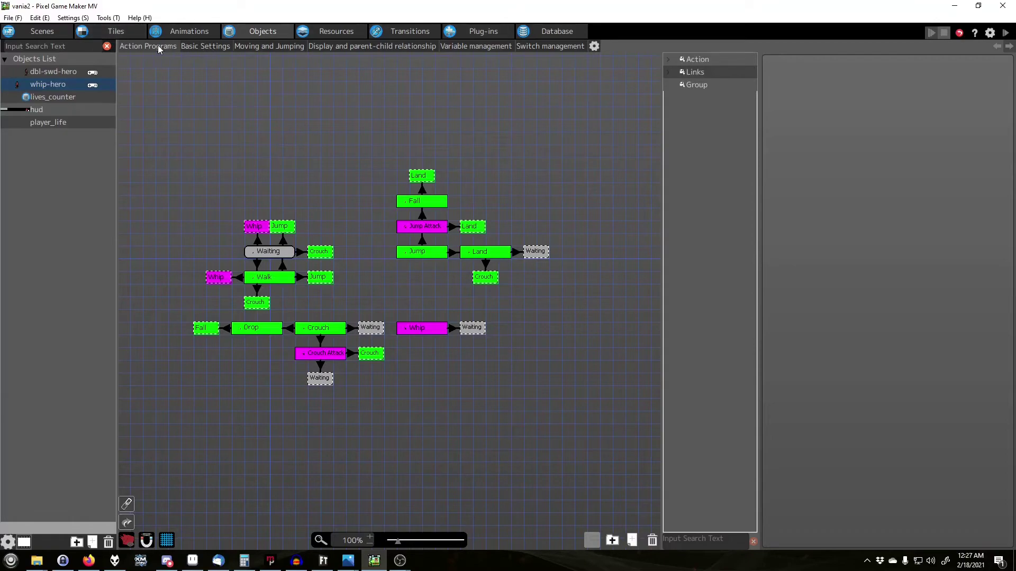
Check whip-hero's jump speed and gravity values and the drop animation, then return to the home castle map.
{"action": "left_click", "coordinate": [260, 46]}
{"action": "scroll", "coordinate": [297, 445], "scroll_direction": "down", "scroll_amount": 5}
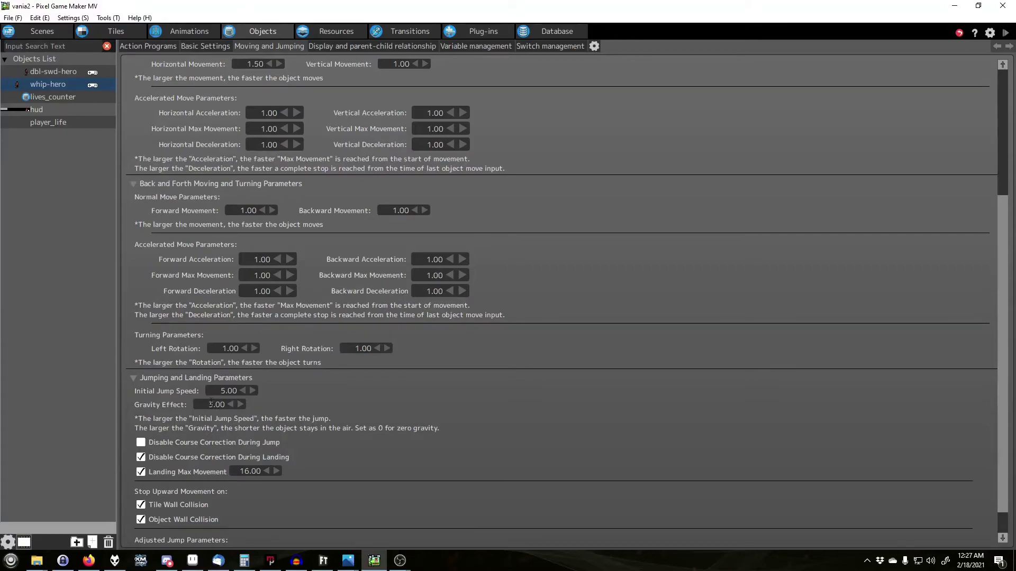
{"action": "left_click", "coordinate": [179, 37]}
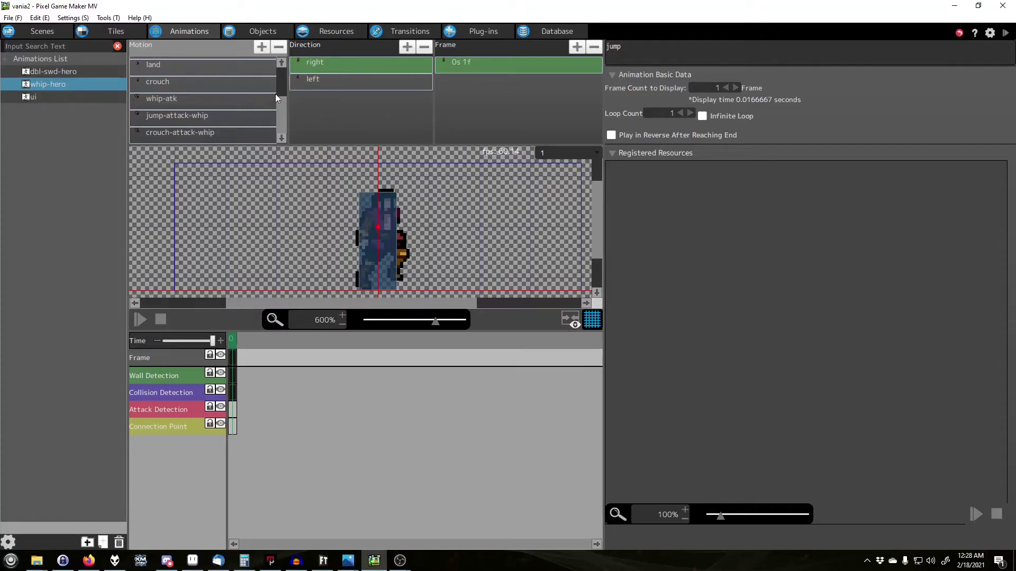
{"action": "scroll", "coordinate": [275, 109], "scroll_direction": "up", "scroll_amount": 3}
{"action": "left_click", "coordinate": [170, 109]}
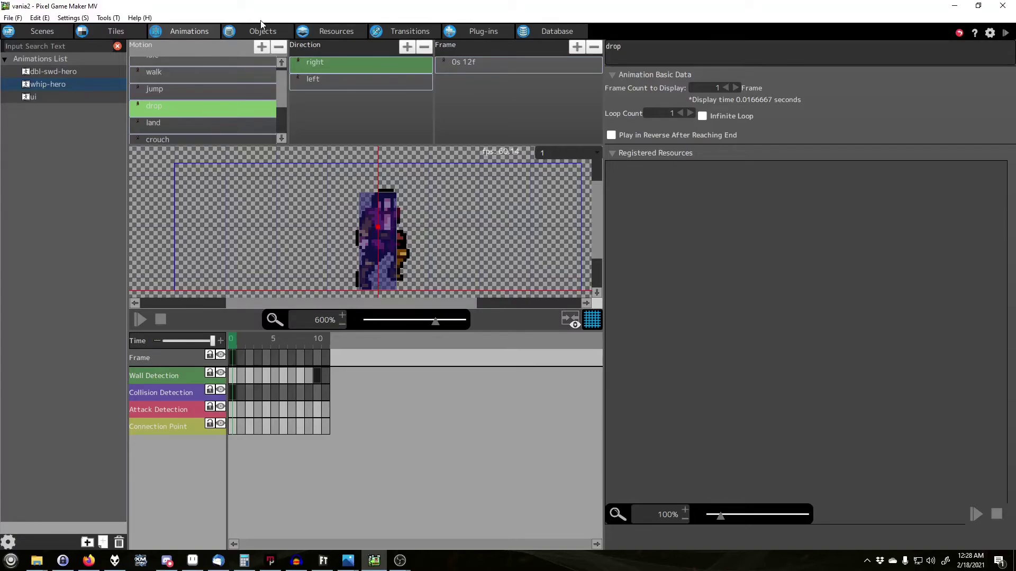
{"action": "left_click", "coordinate": [40, 31]}
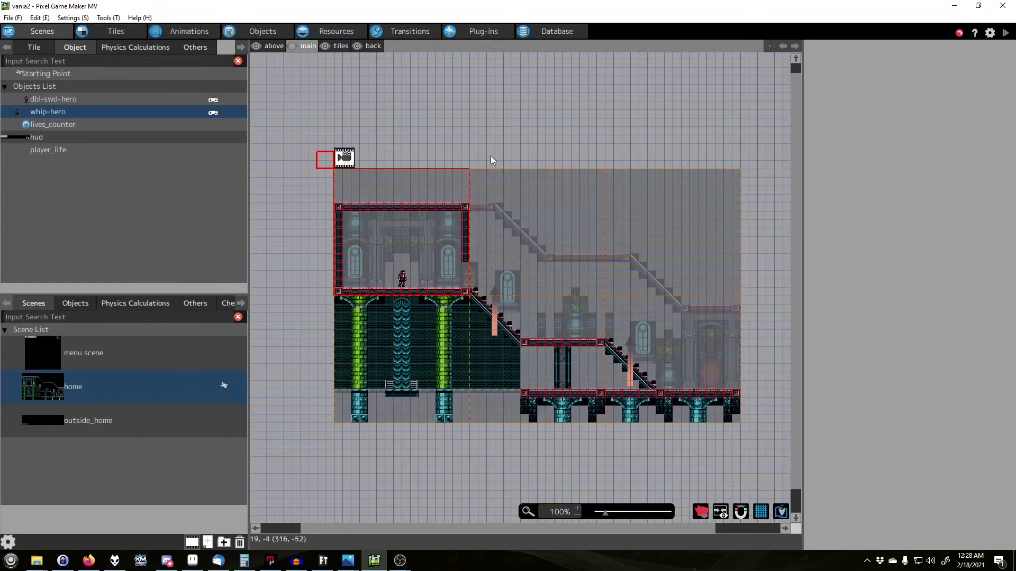